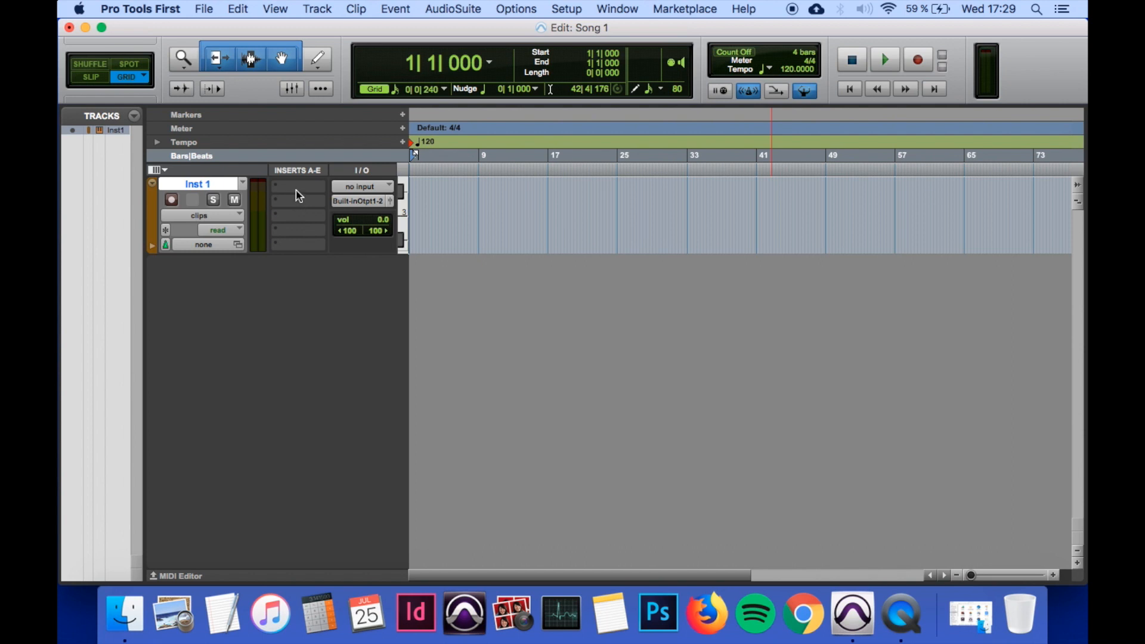
Step: Insert the stereo Xpand!2 multichannel instrument plug-in in the first insert slot of the Inst 1 track
left_click(298, 196)
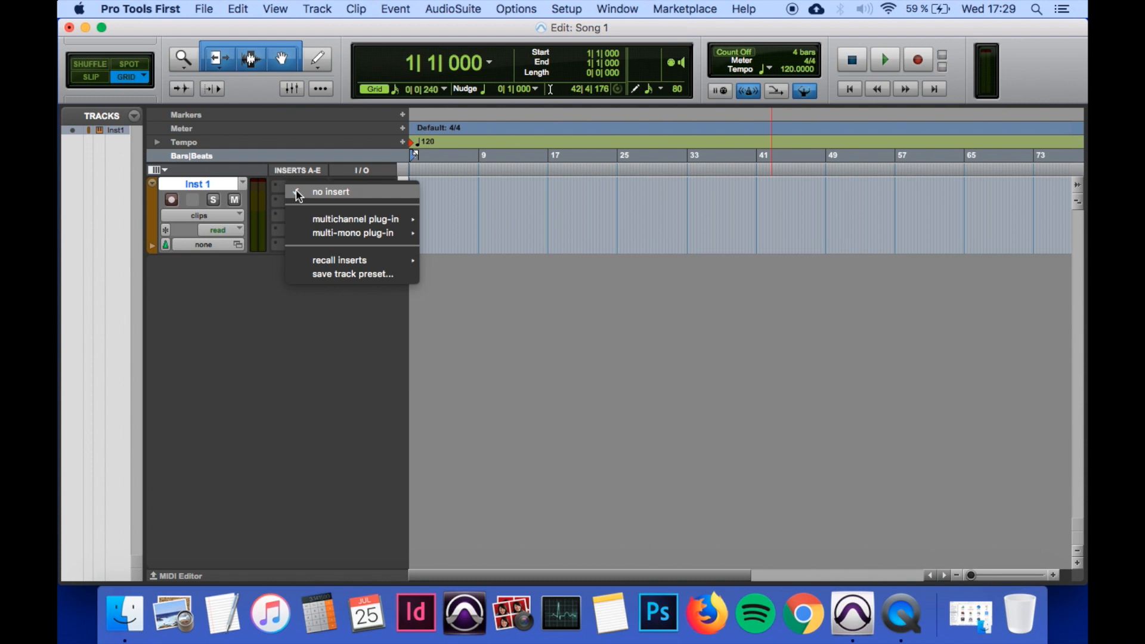
mouse_move(367, 224)
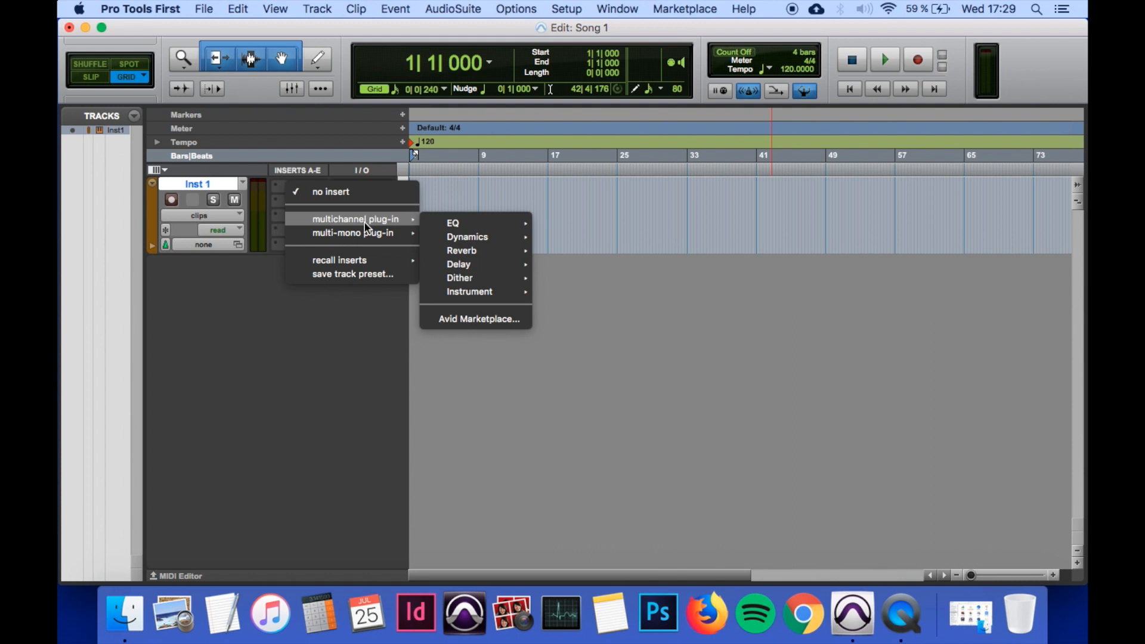
mouse_move(470, 295)
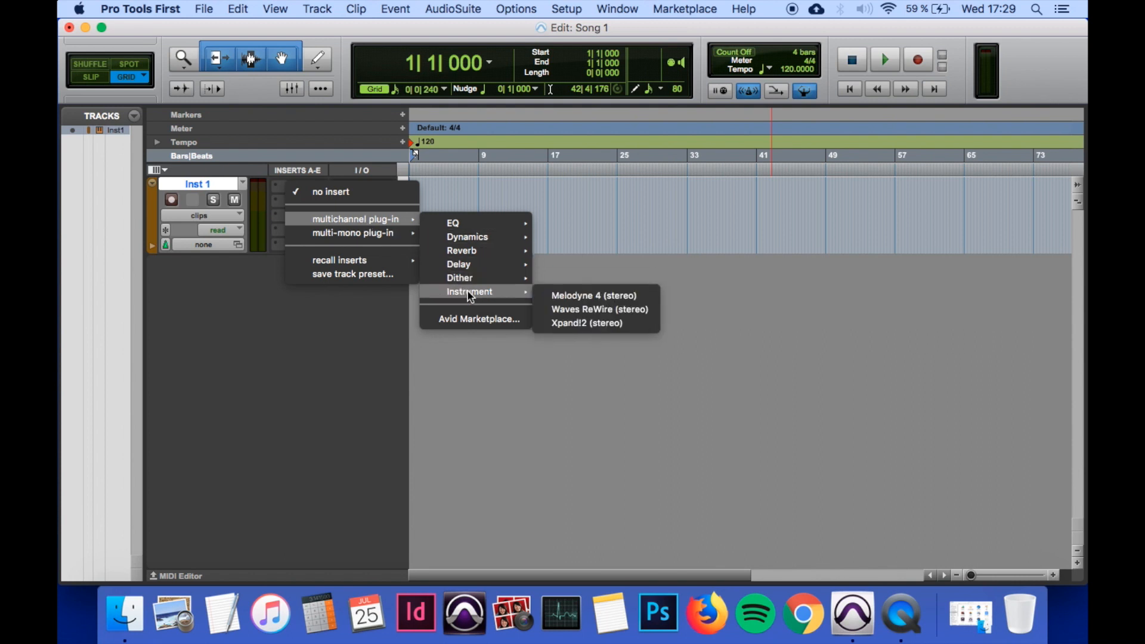
left_click(586, 323)
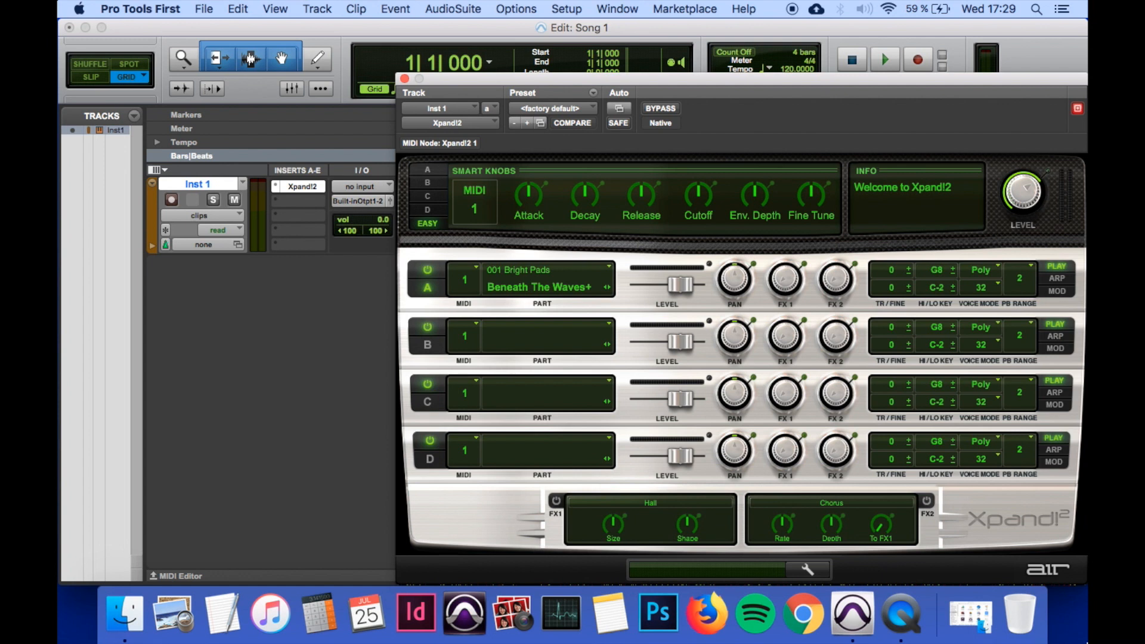
Step: Load the +14 Dance Kit preset from the 26 Drums category in Xpand!2 and close the plug-in window
left_click(560, 109)
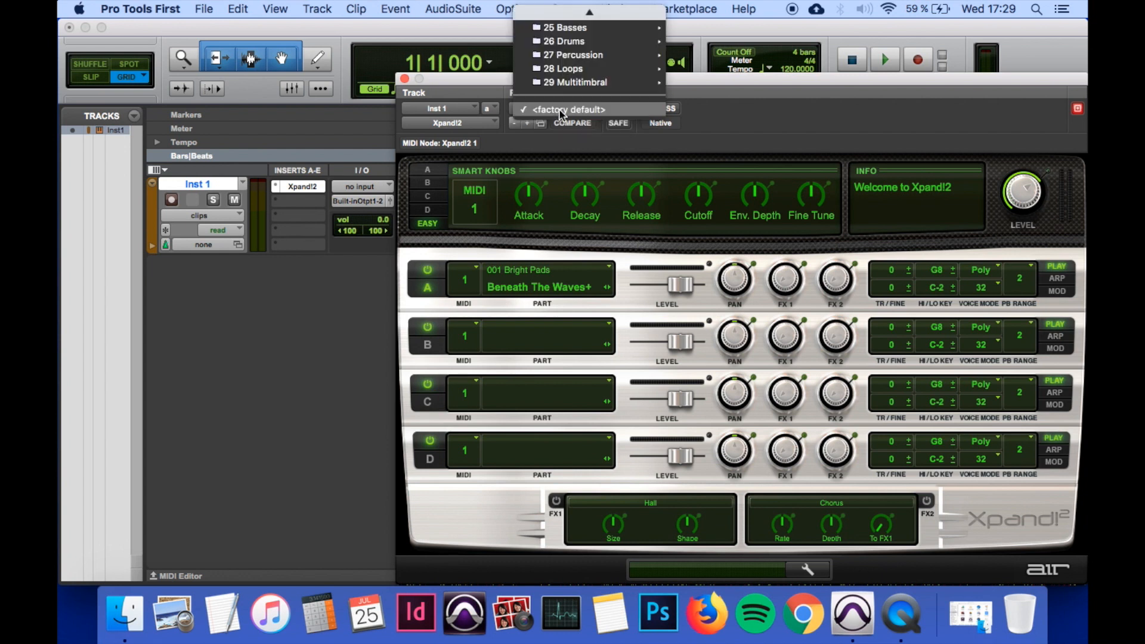
mouse_move(581, 13)
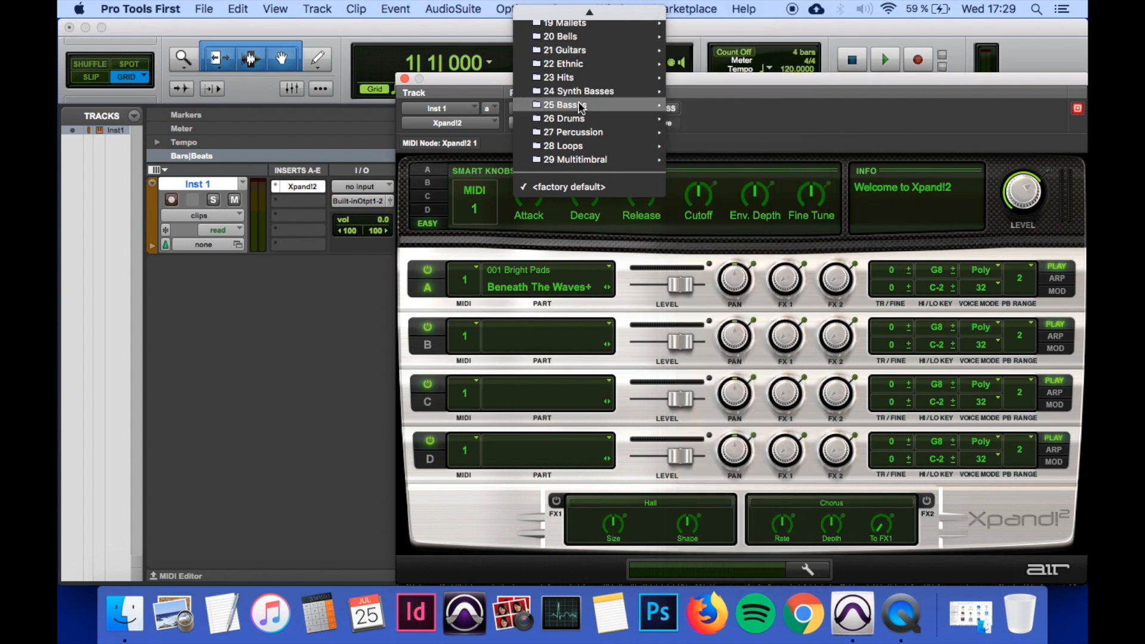
mouse_move(596, 121)
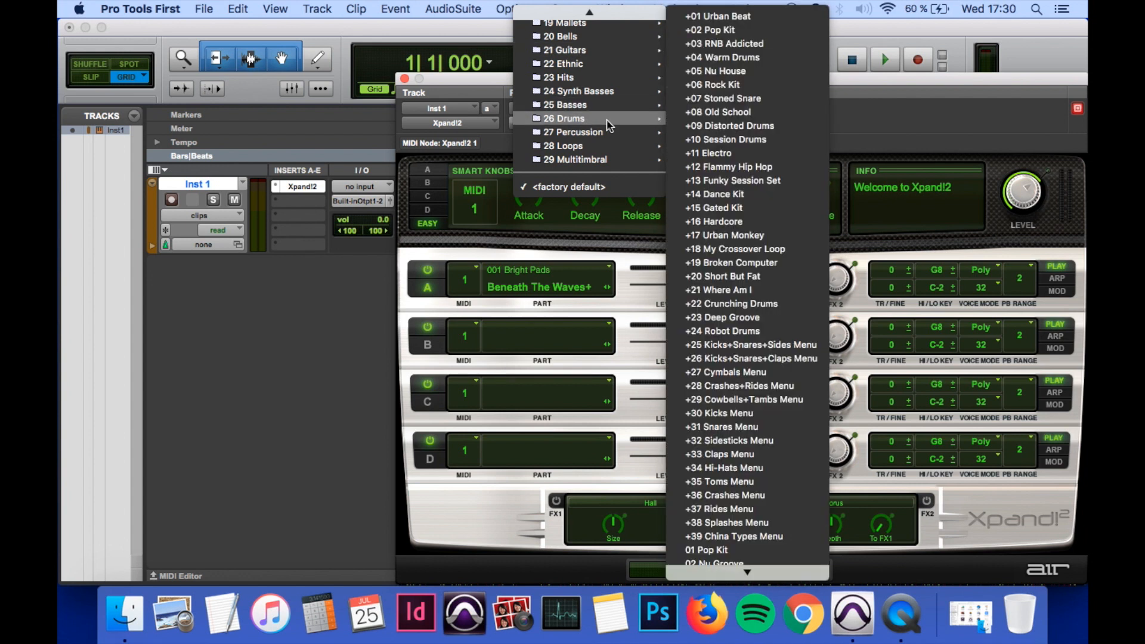
left_click(728, 197)
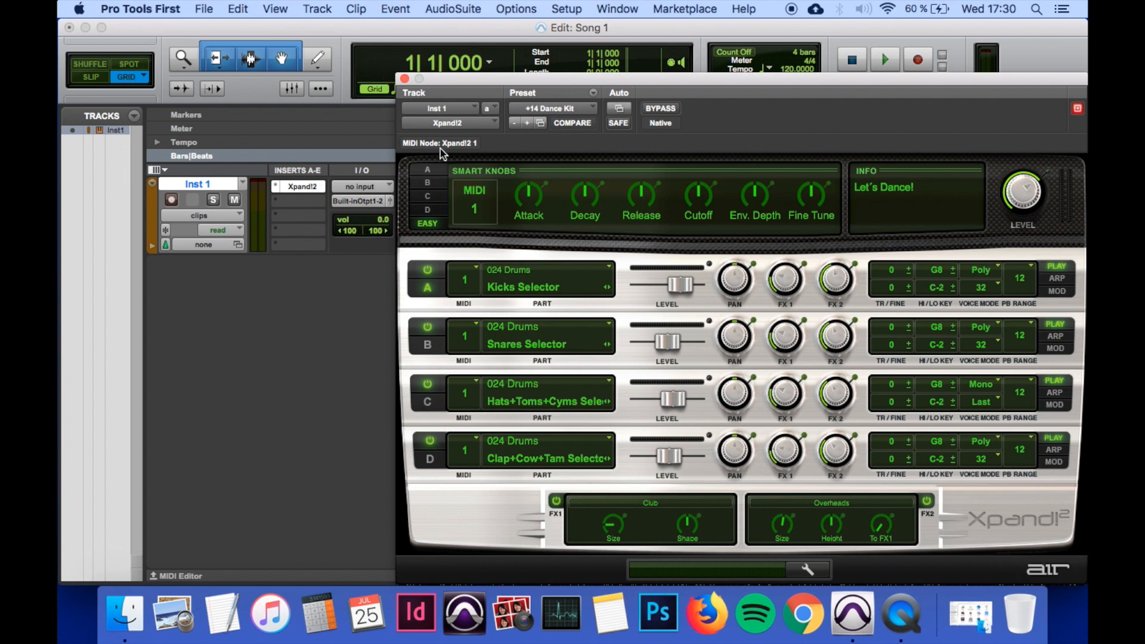
left_click(404, 79)
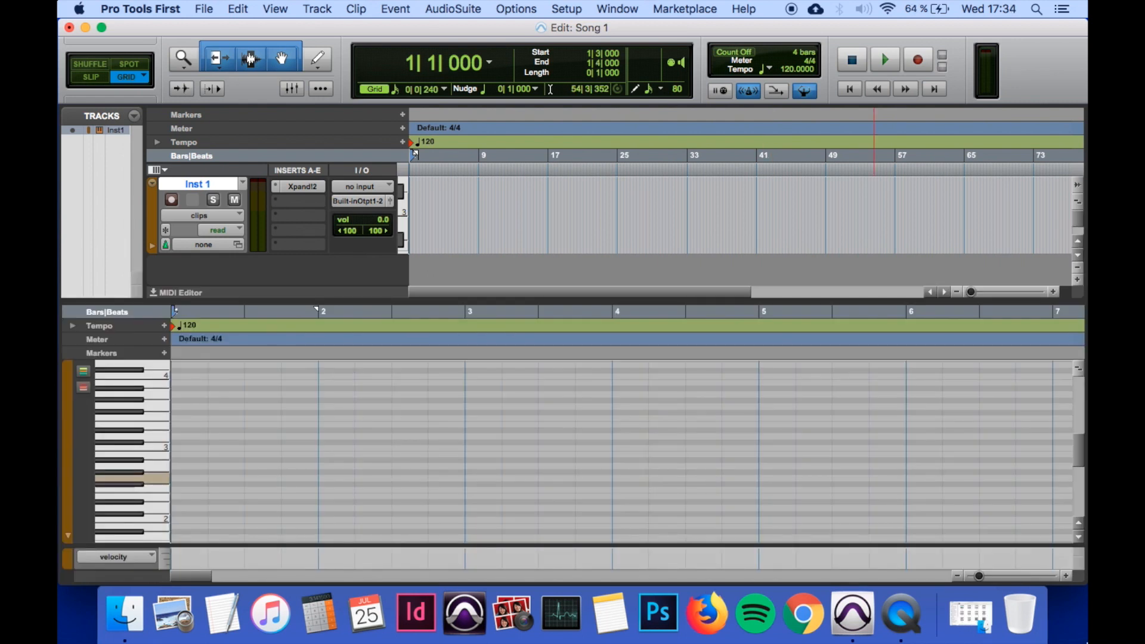
Step: Draw eight consecutive one-beat notes across bars 1 and 2 with the Pencil tool: C#2, E2, C2, F#2, Eb2, F#2, Bb1, C#2
left_click(319, 62)
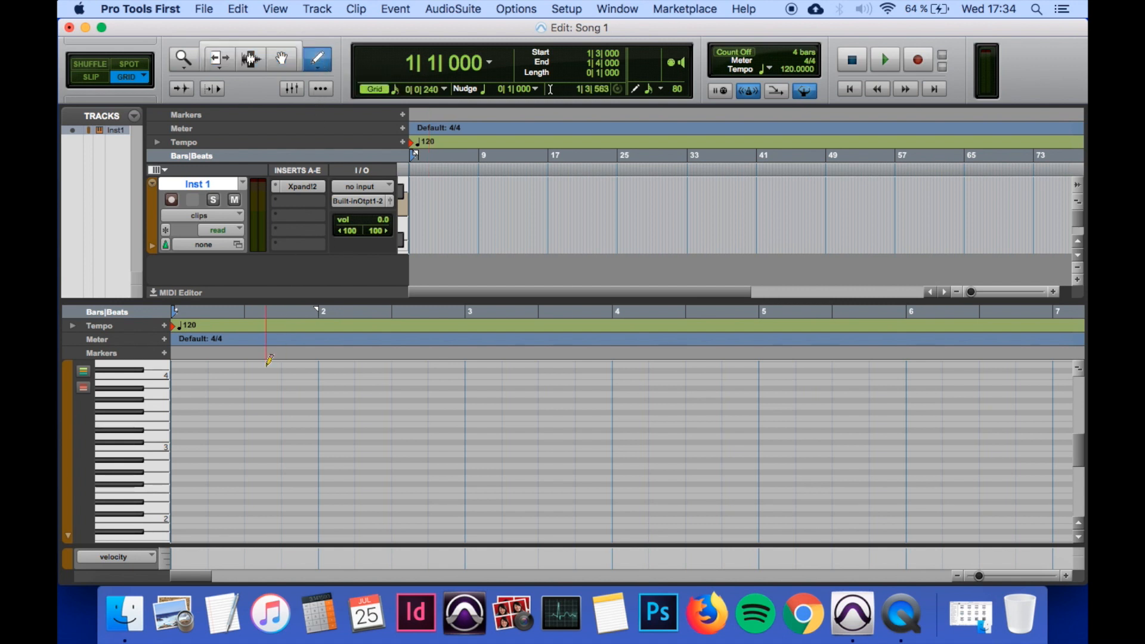
left_click(185, 514)
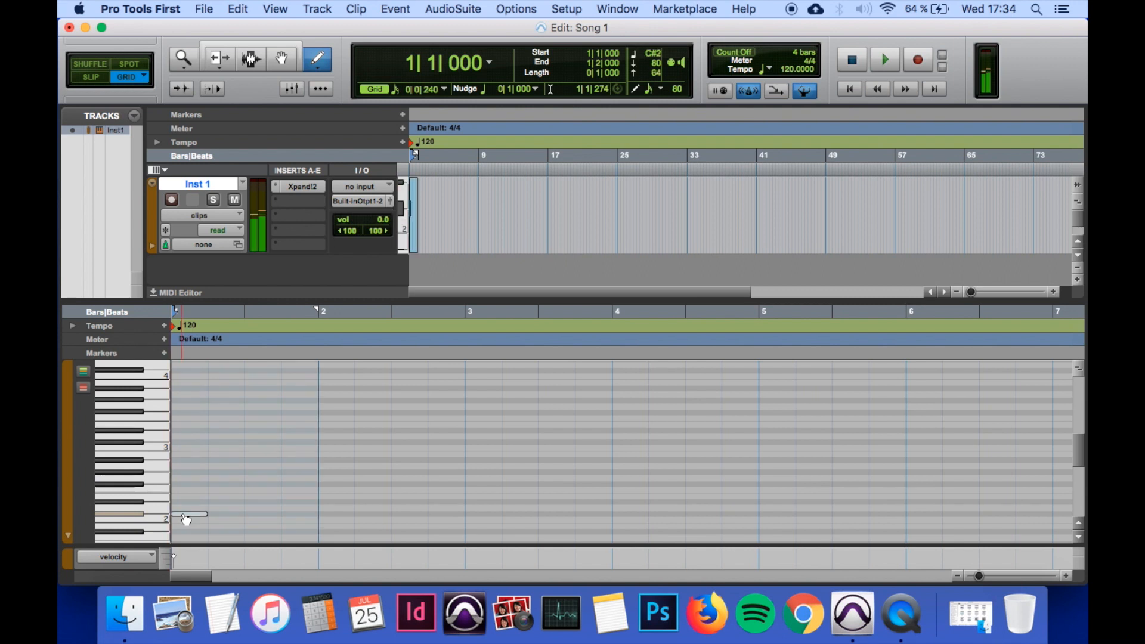
left_click(230, 496)
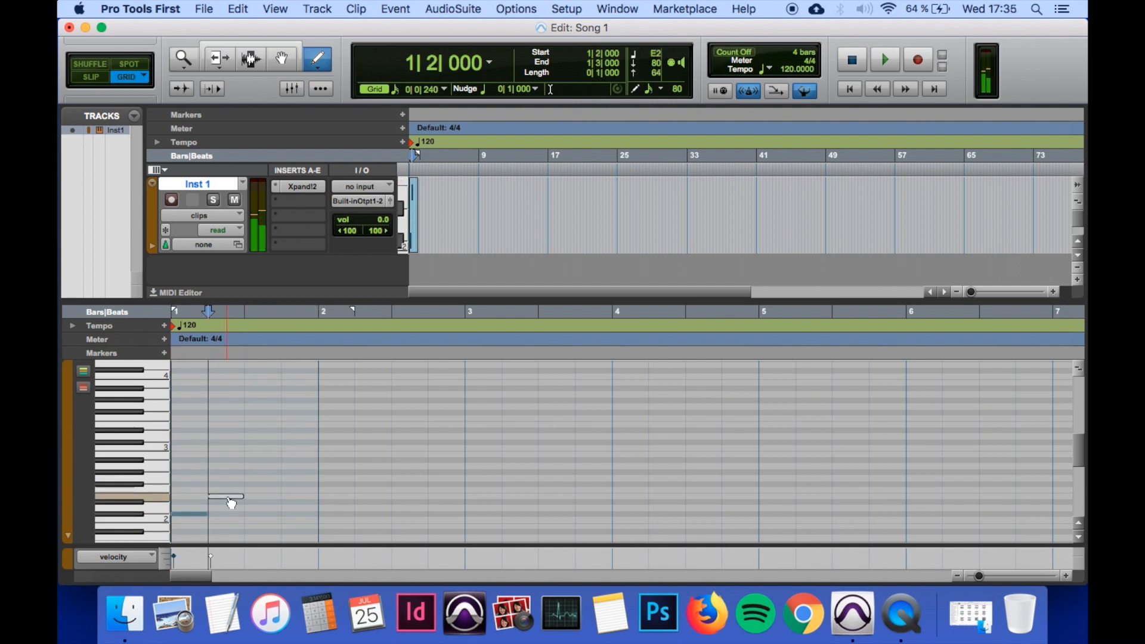
left_click(272, 520)
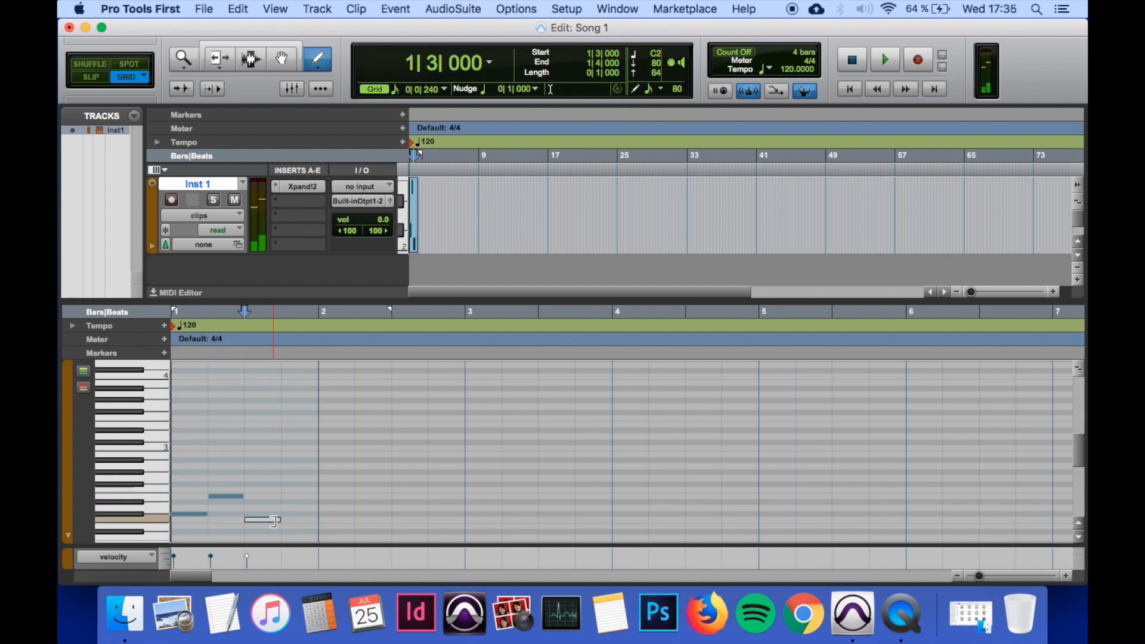
left_click(296, 484)
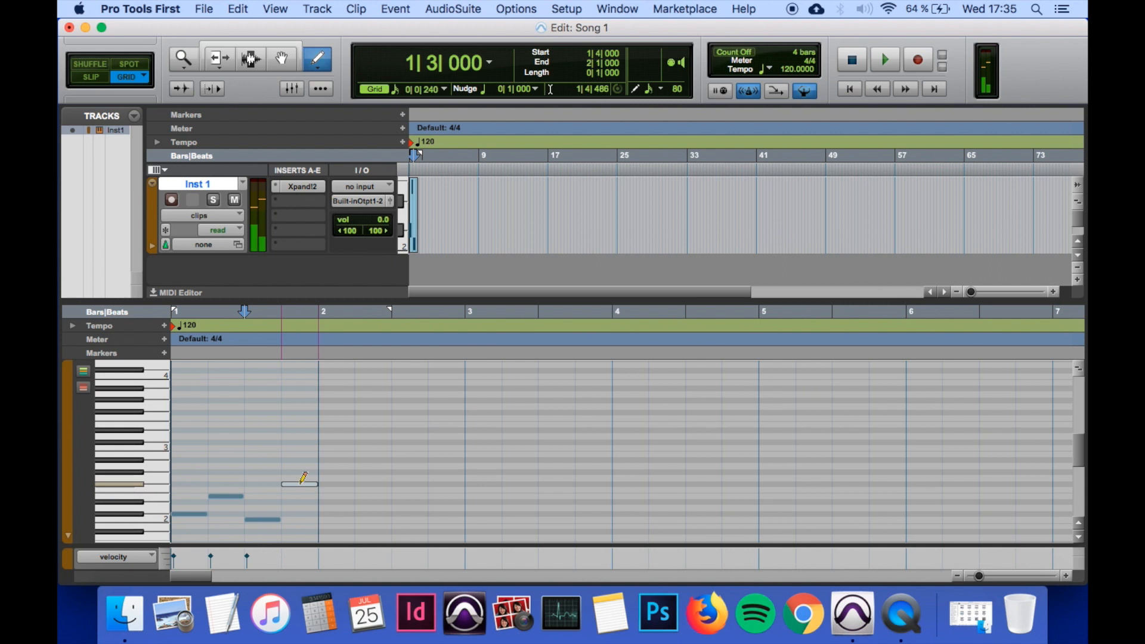
left_click(340, 501)
left_click(370, 483)
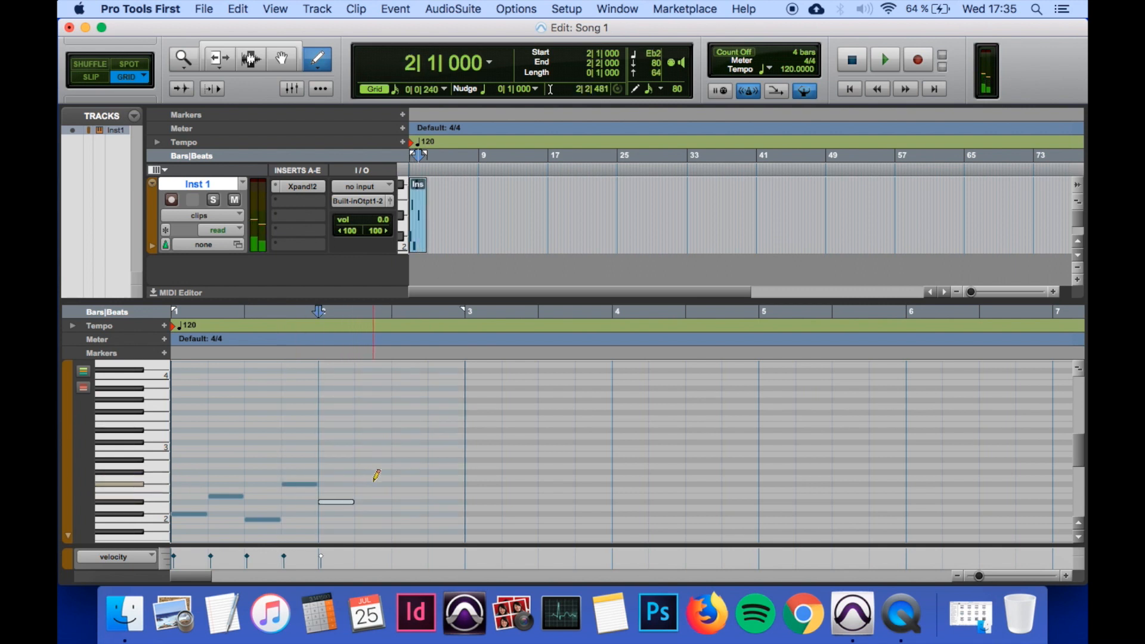
left_click(409, 531)
left_click(441, 514)
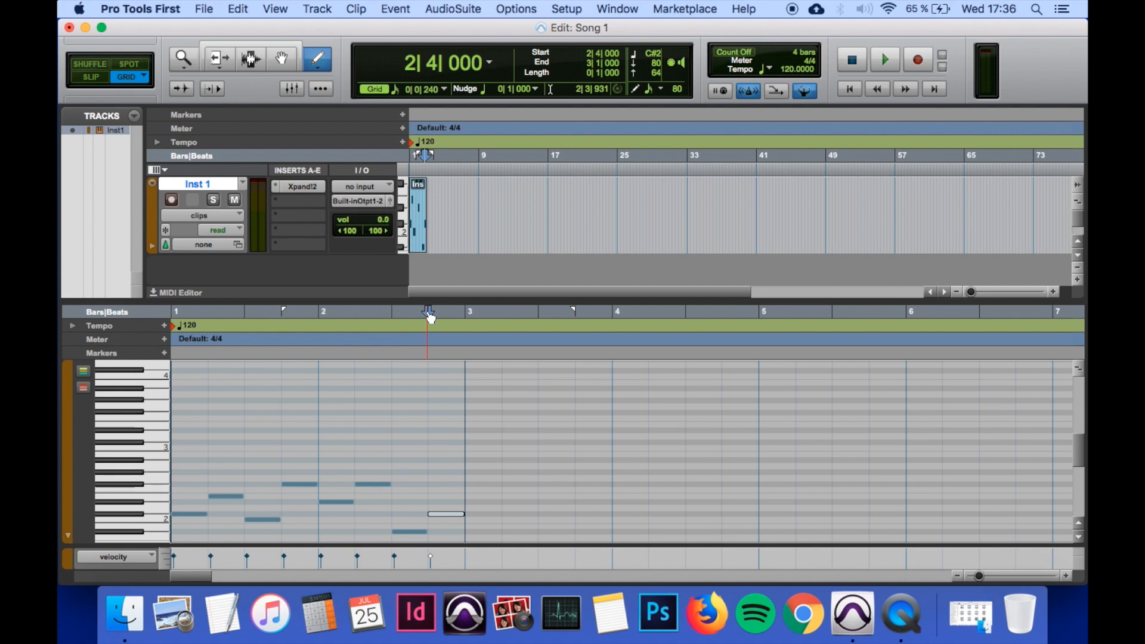
Step: Play the drawn notes back from the start of bar 1 and stop playback
left_click(176, 312)
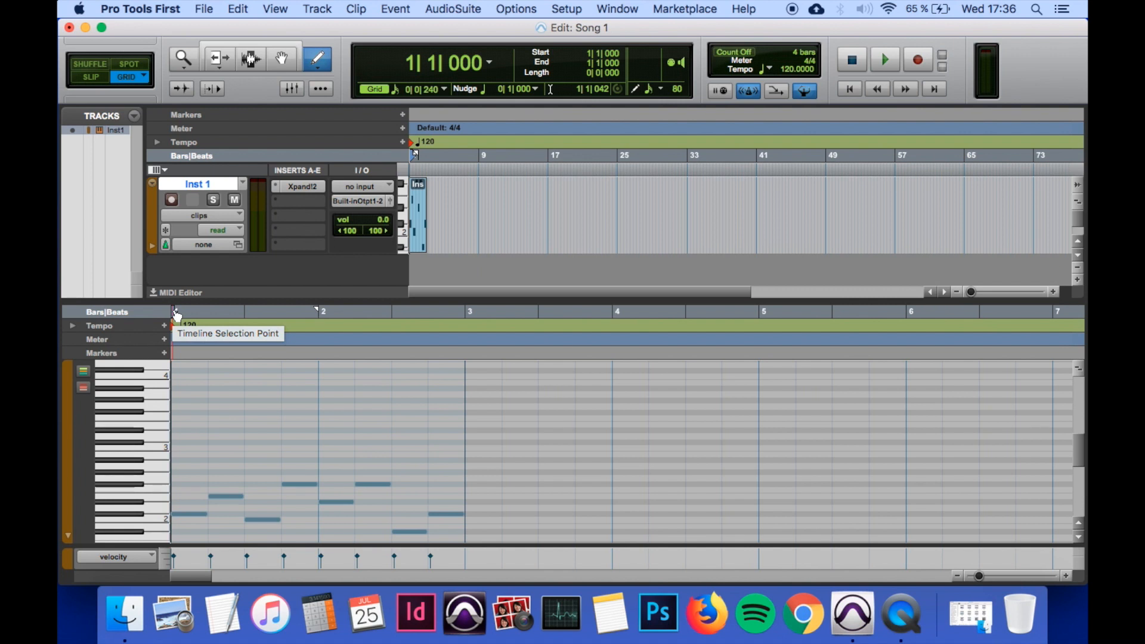
key("space")
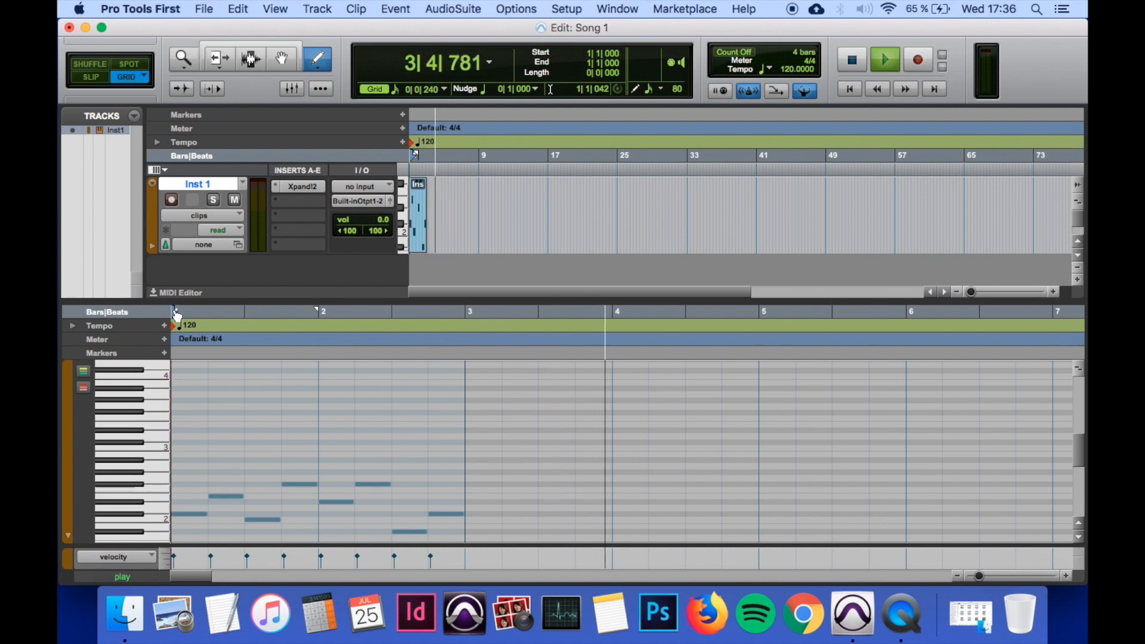
key("space")
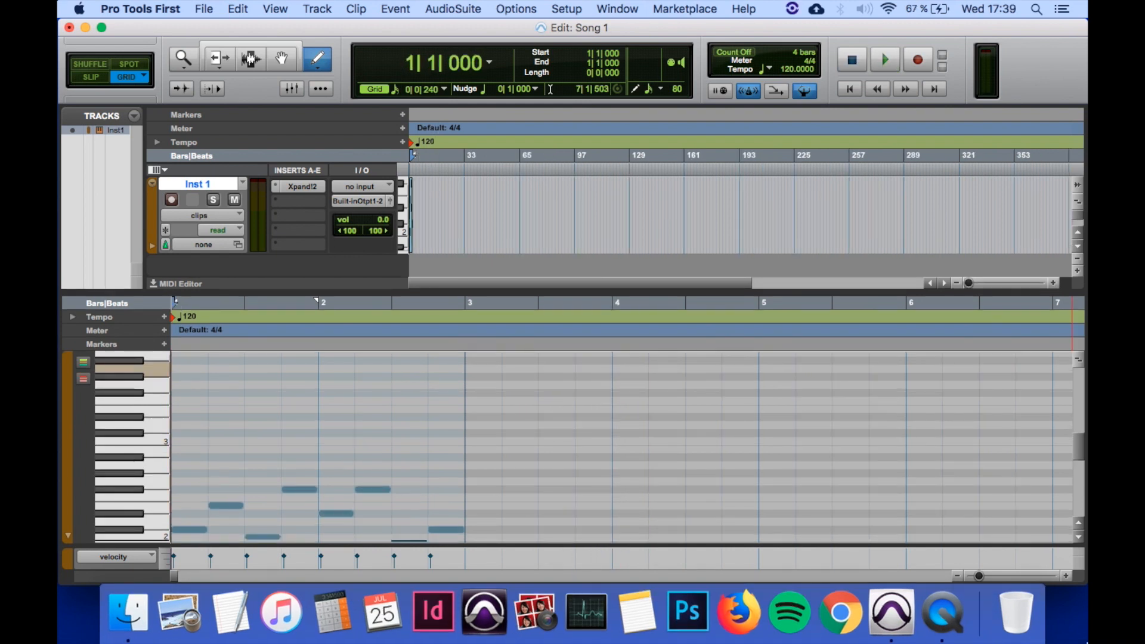
Step: Move the E2 note from beat 2 to beat 1 of bar 1 with the Grabber tool
left_click_drag(603, 289, 613, 237)
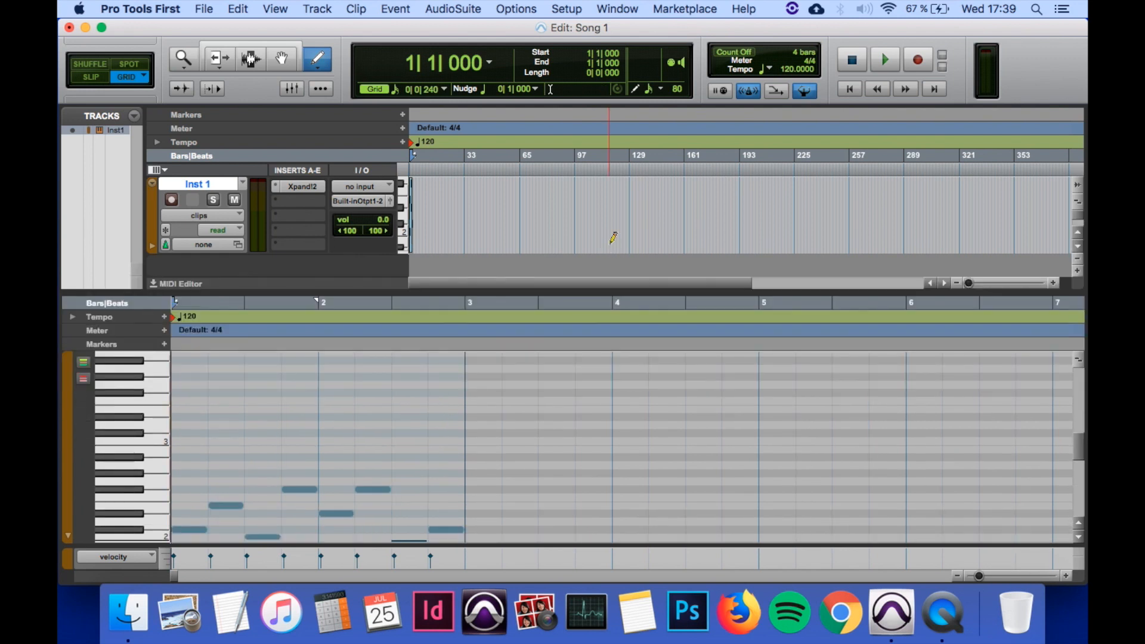
left_click(1078, 361)
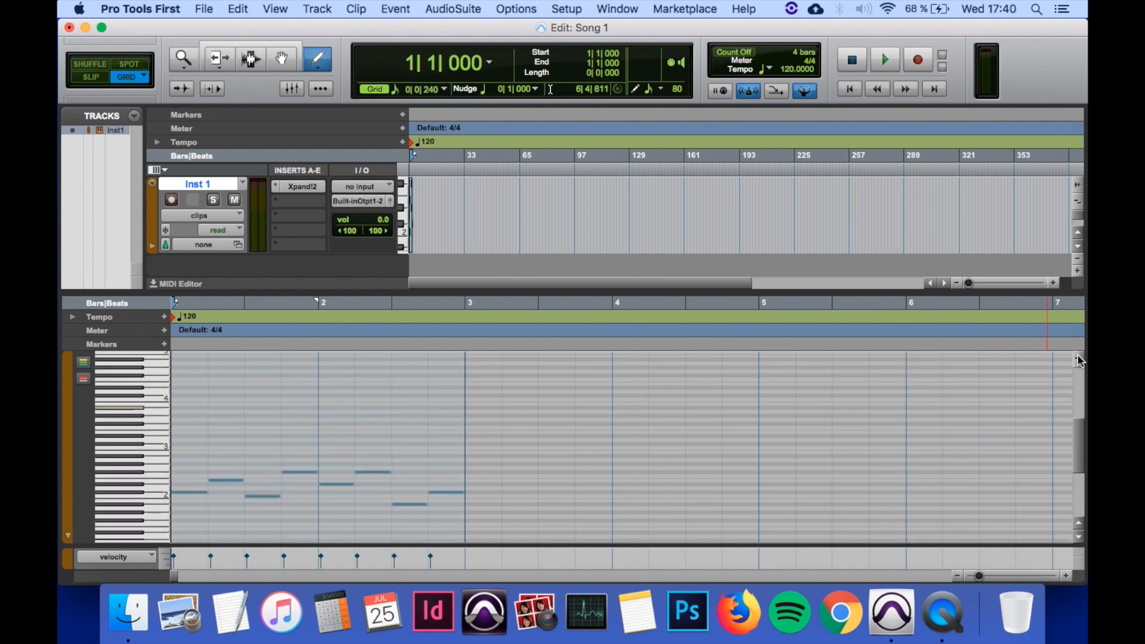
left_click(1078, 360)
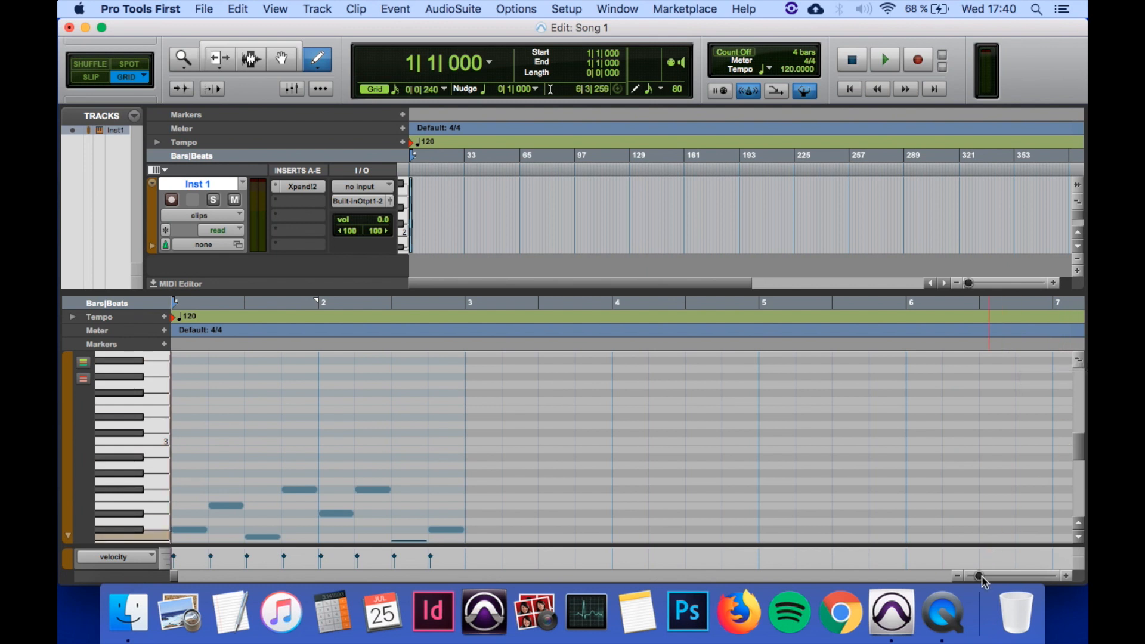
left_click_drag(979, 576, 980, 577)
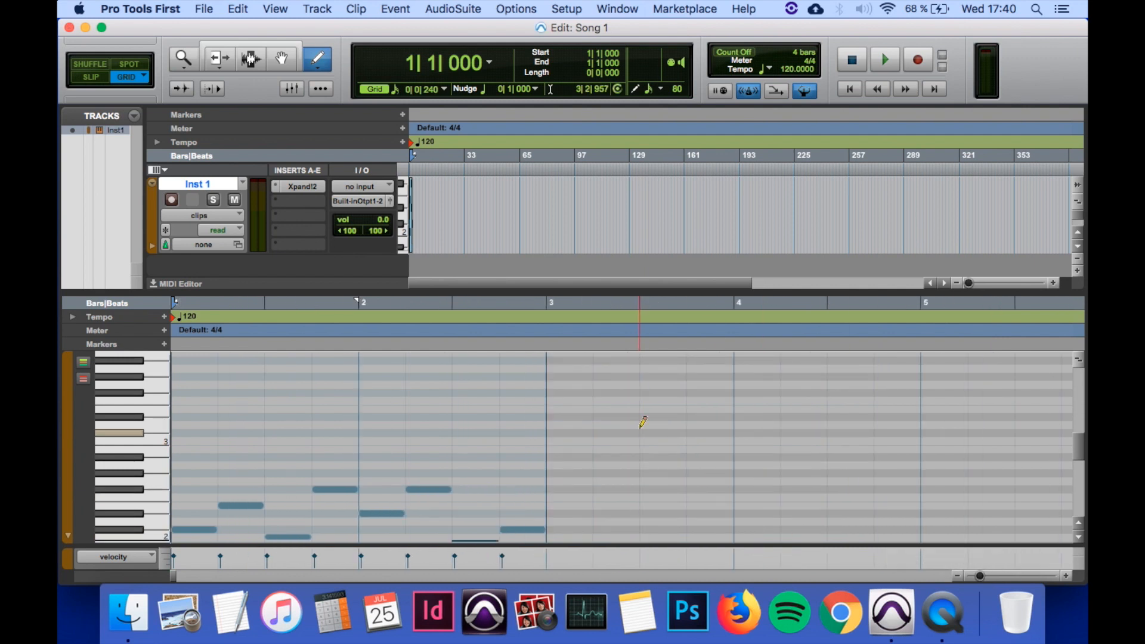
scroll(641, 423, "down", 5)
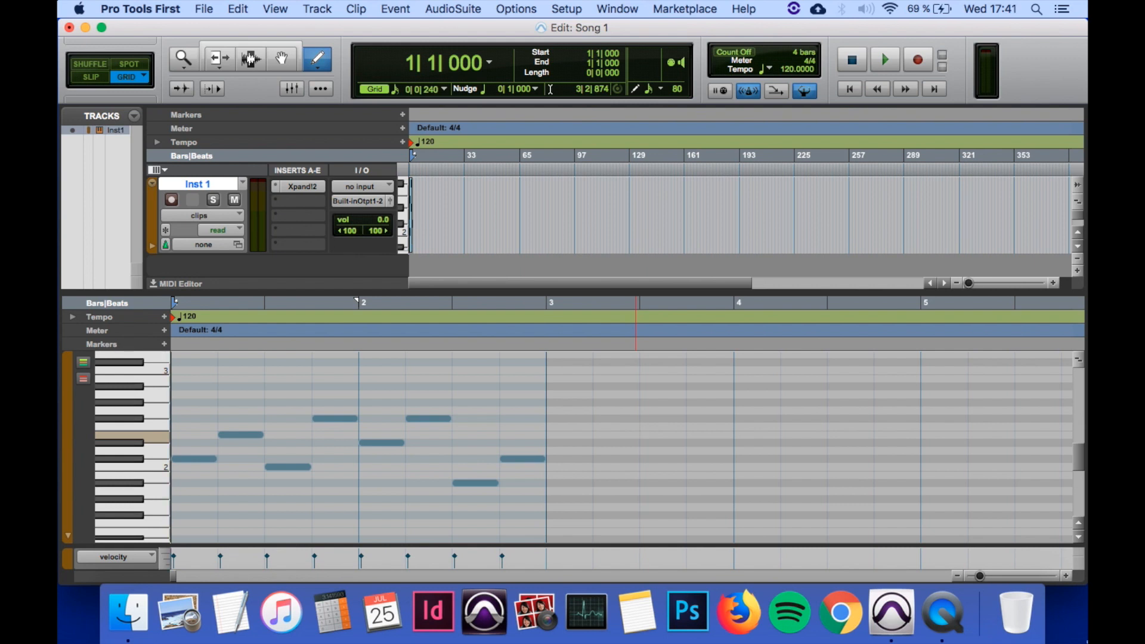
left_click(288, 59)
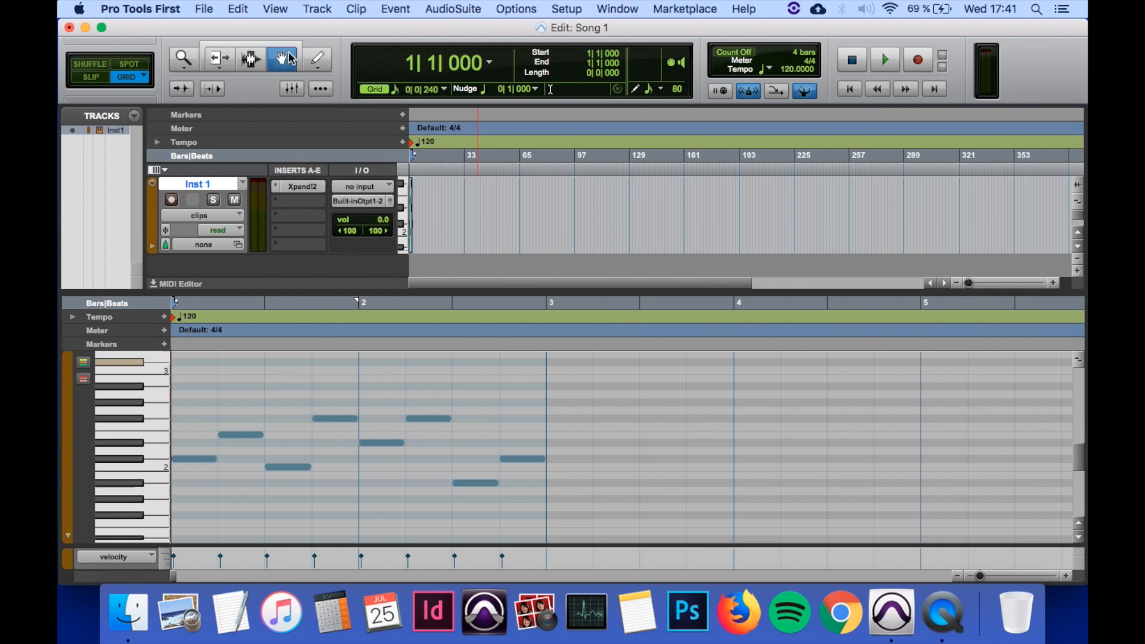
left_click_drag(241, 440, 208, 437)
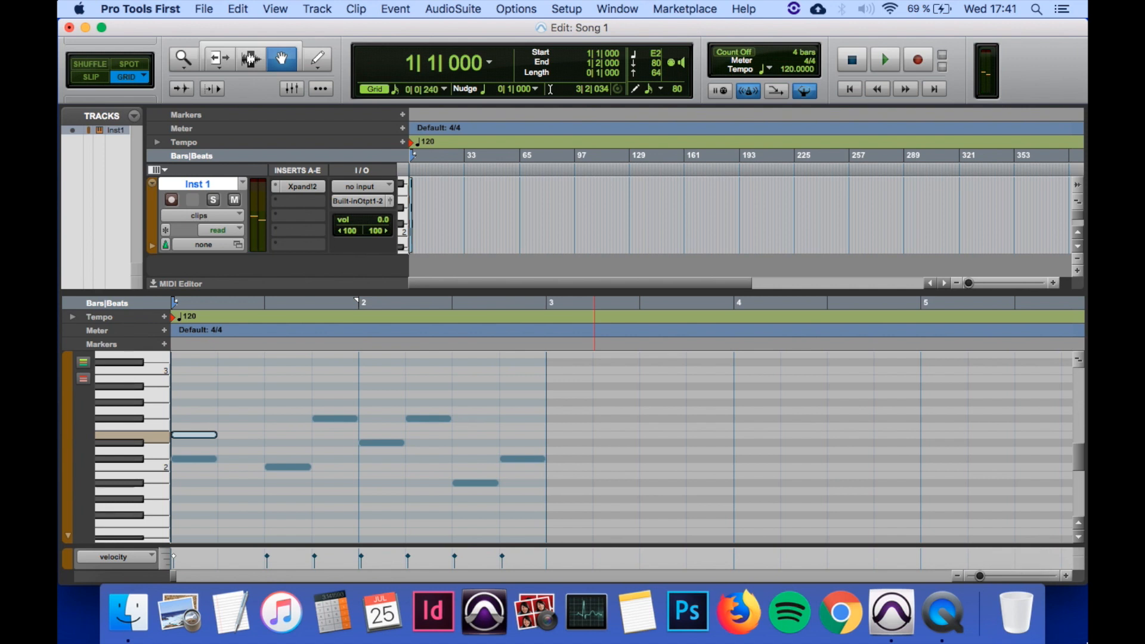
Step: Delete the moved E2 note and all remaining notes in bars 1 and 2
key("Delete")
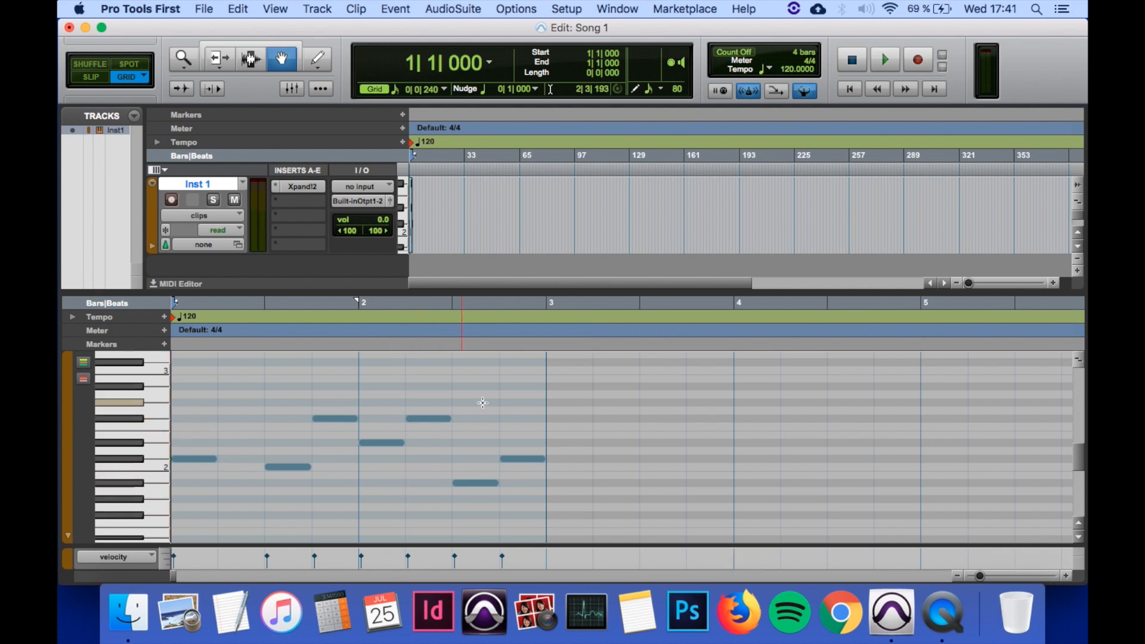
left_click_drag(579, 376, 173, 516)
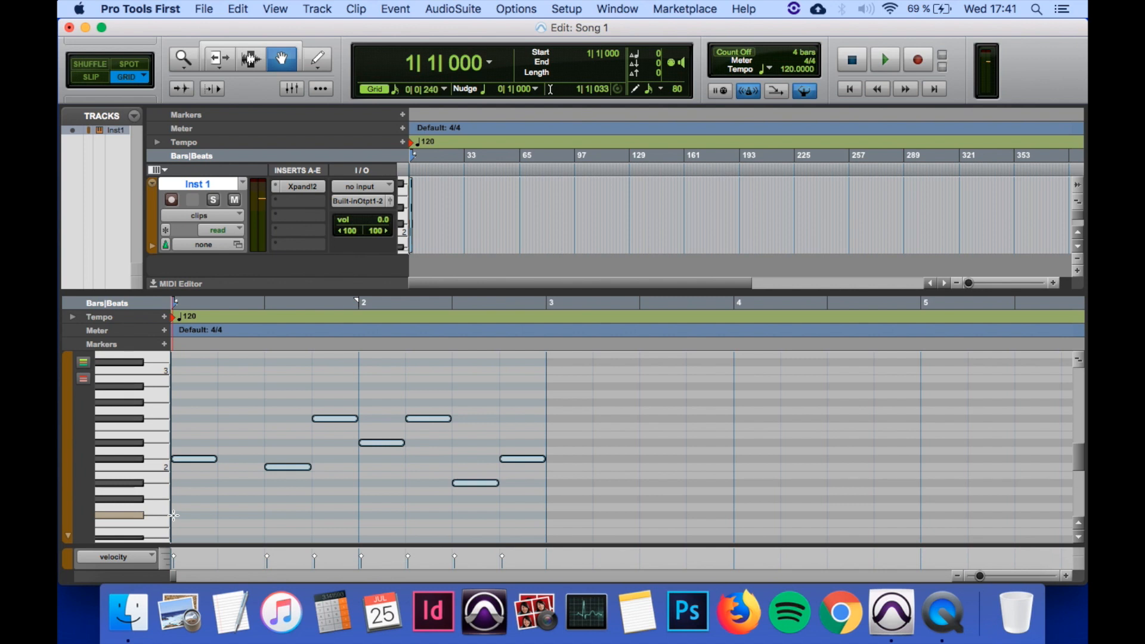
key("Delete")
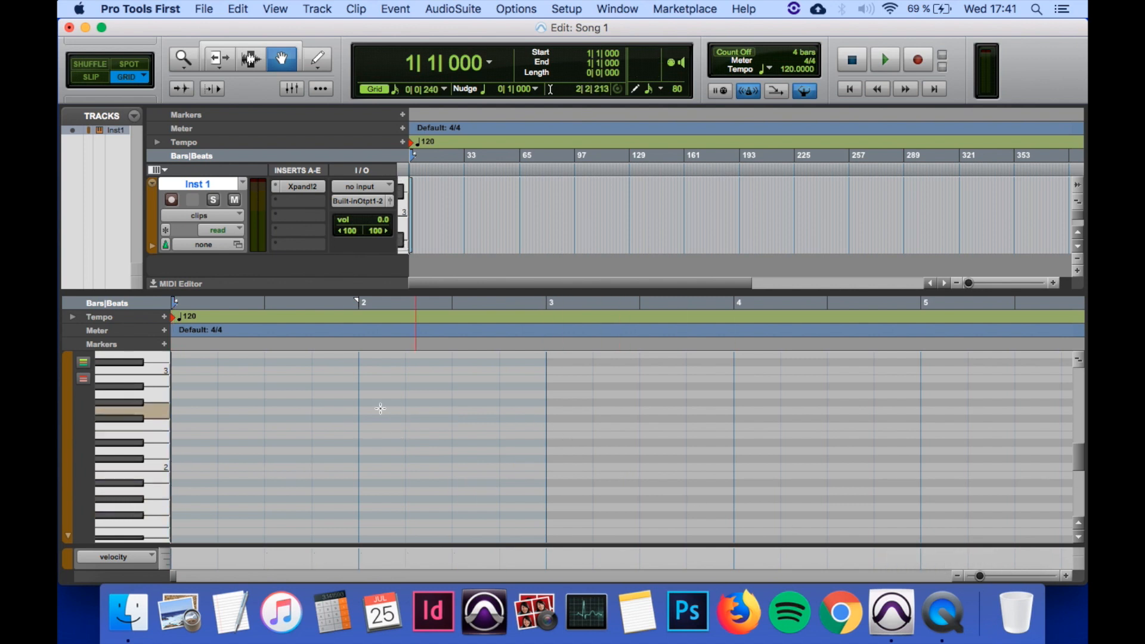
Step: Draw four one-beat C1 notes with the Pencil tool on beats 1 and 3 of bars 1 and 2
scroll(285, 441, "down", 2)
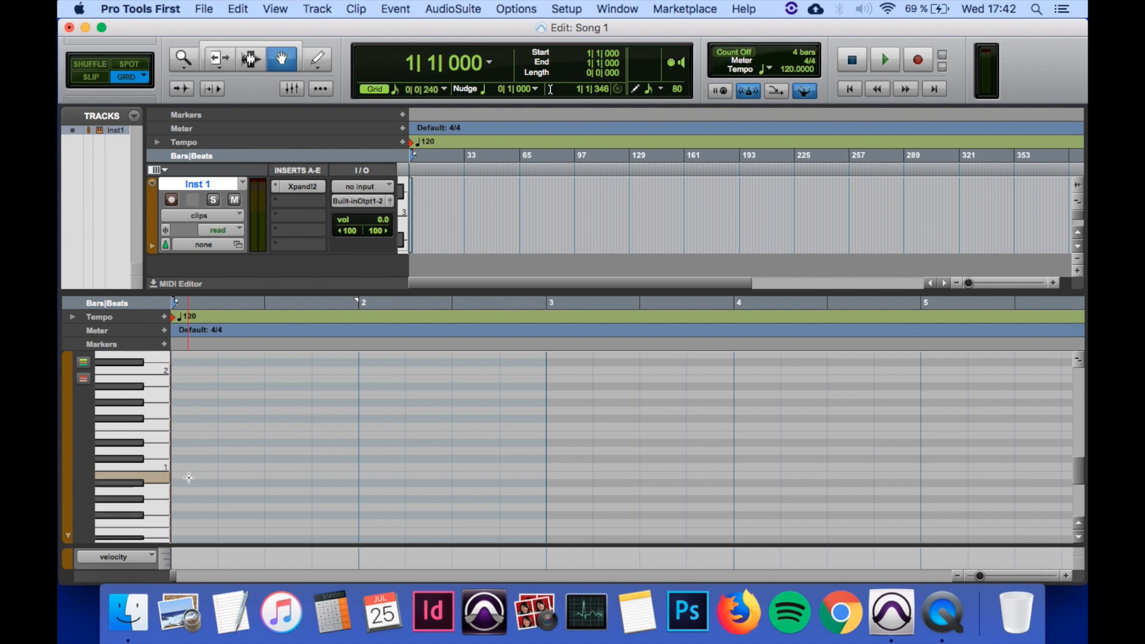
left_click(316, 59)
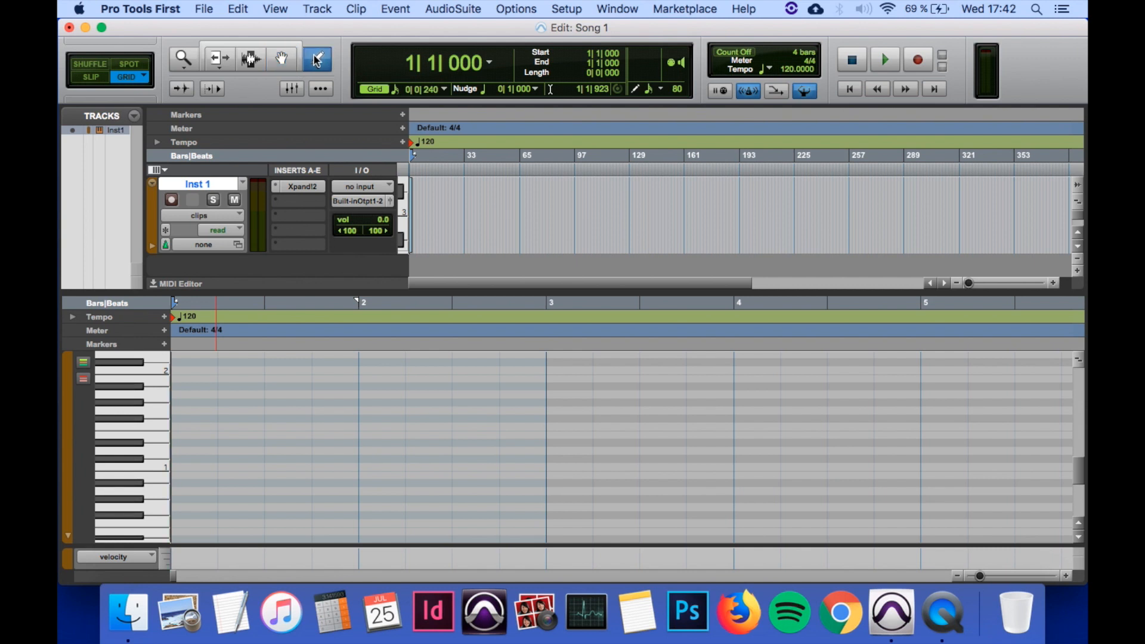
left_click(194, 468)
left_click(279, 468)
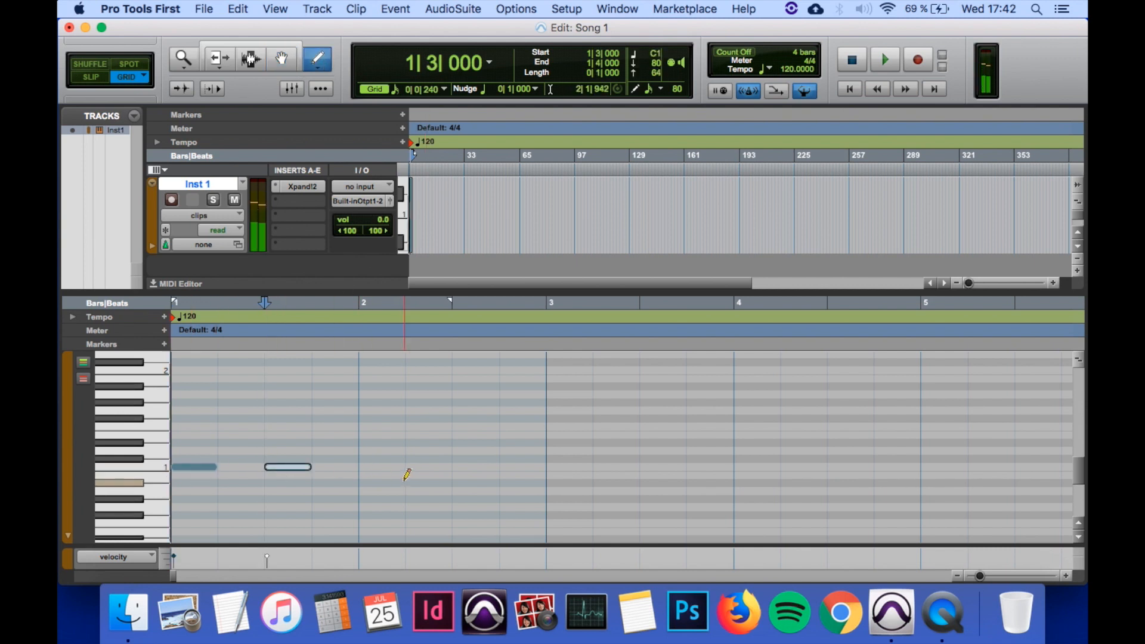
left_click(384, 467)
left_click(462, 468)
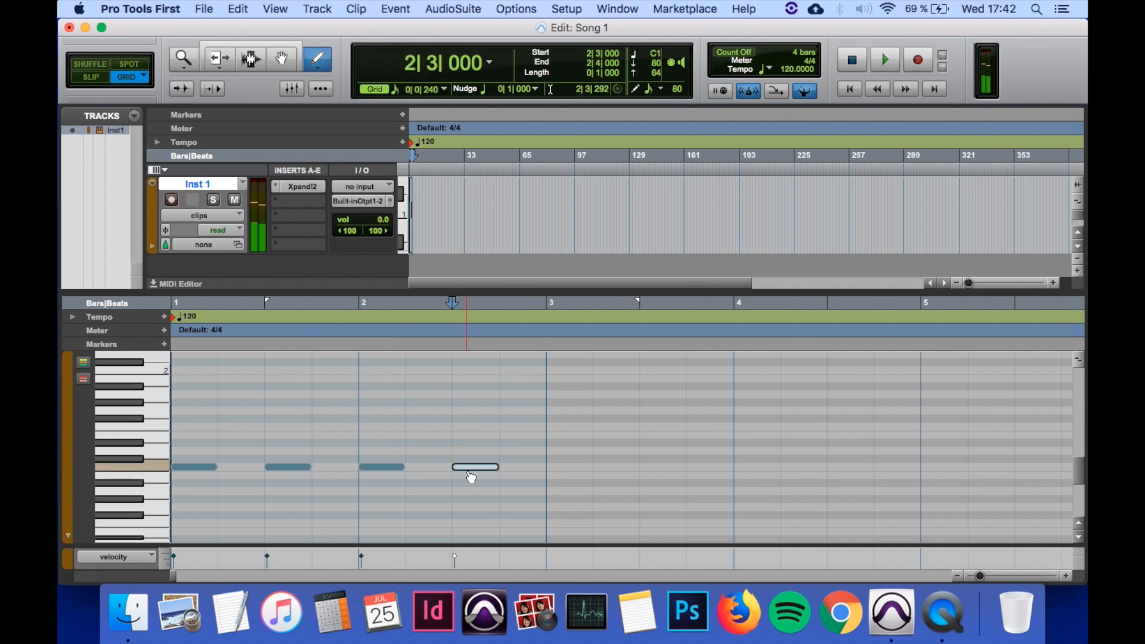
Step: Play the C1 drum pattern back from the start of bar 1
left_click(173, 302)
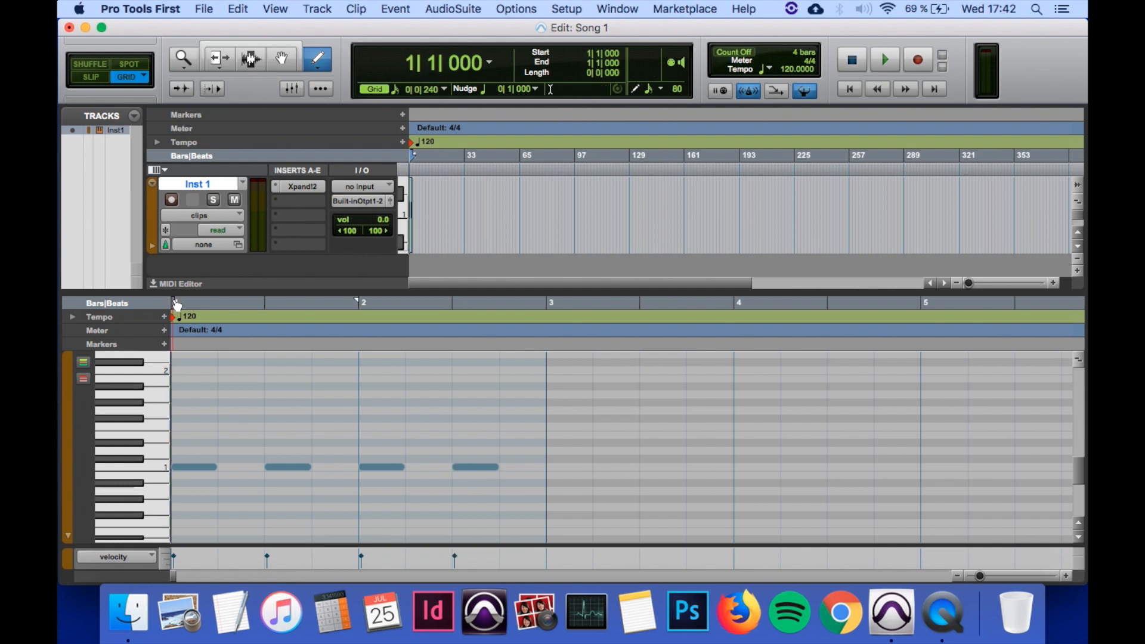
key("space")
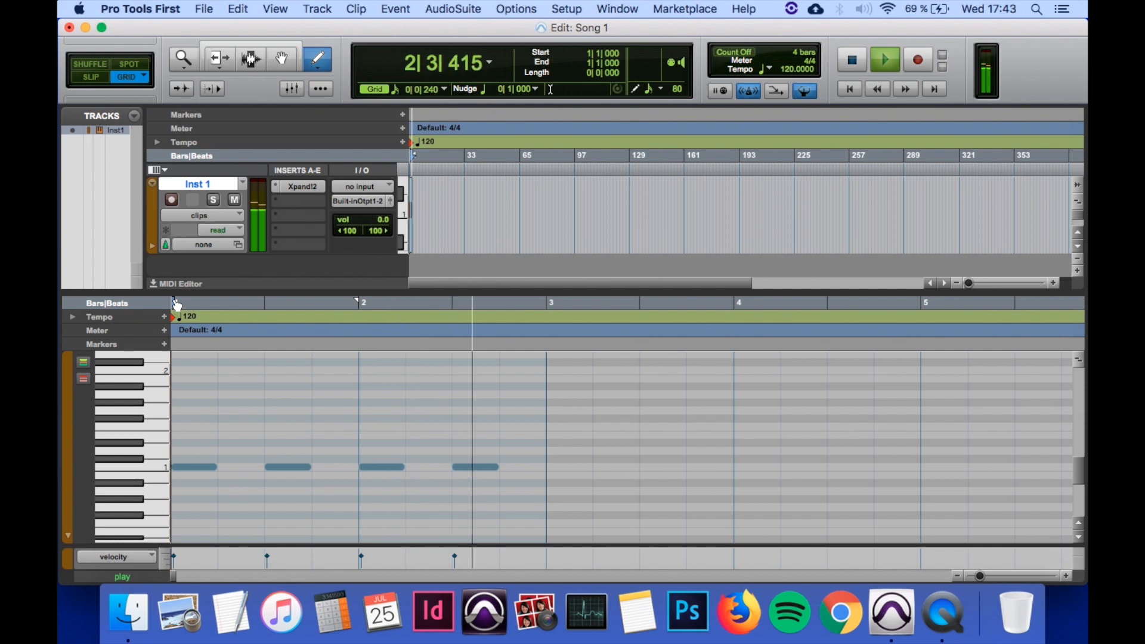
Step: Stop playback and draw four one-beat C#1 notes on beats 2 and 4 of bars 1 and 2
key("space")
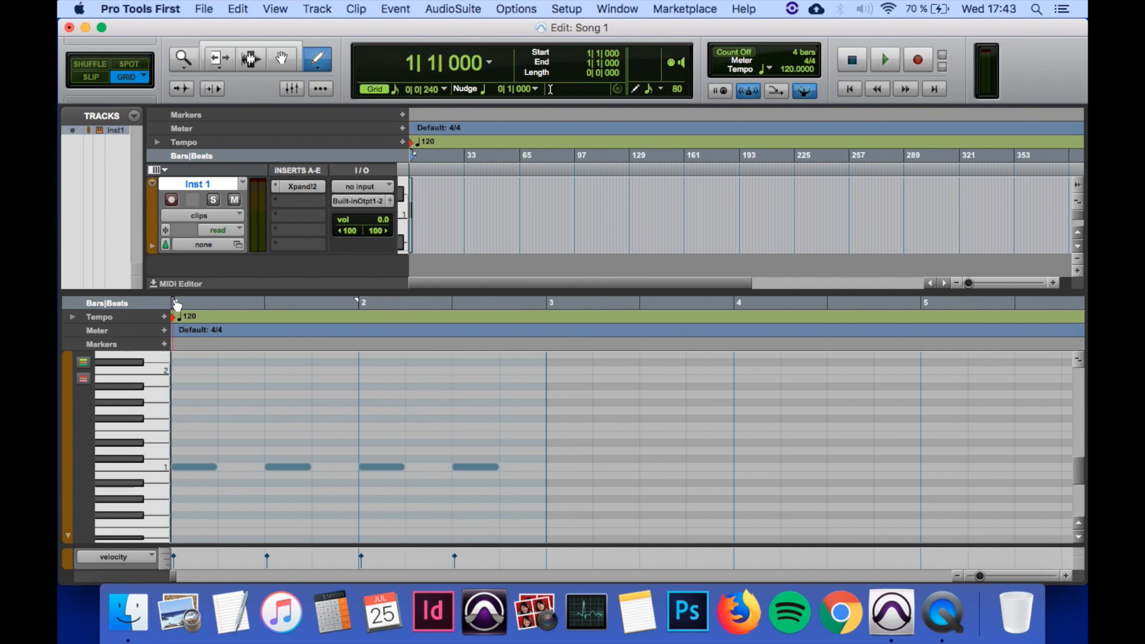
left_click(233, 459)
left_click(333, 458)
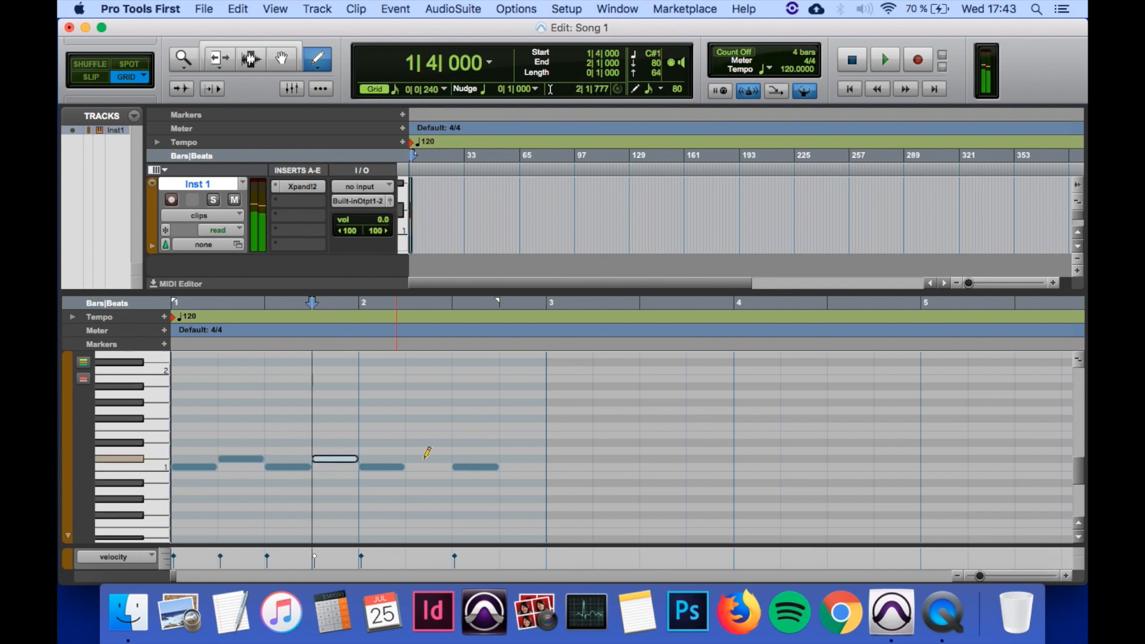
left_click(426, 458)
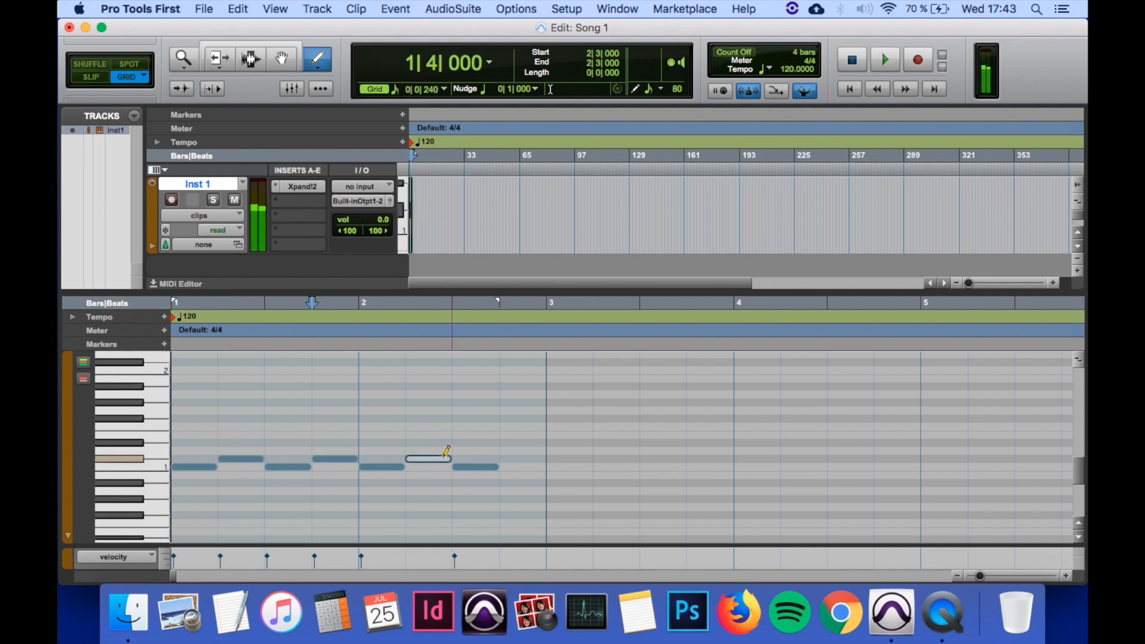
left_click(528, 459)
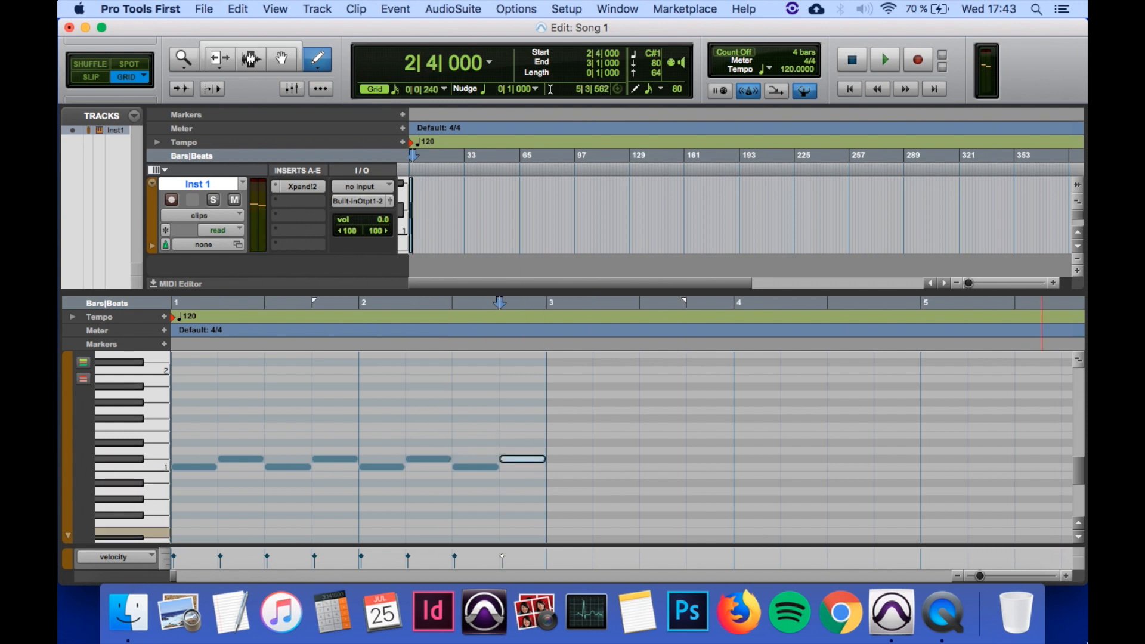
Step: Play the combined C1 and C#1 pattern from the start of bar 1, and stop it after listening
left_click(173, 303)
key("space")
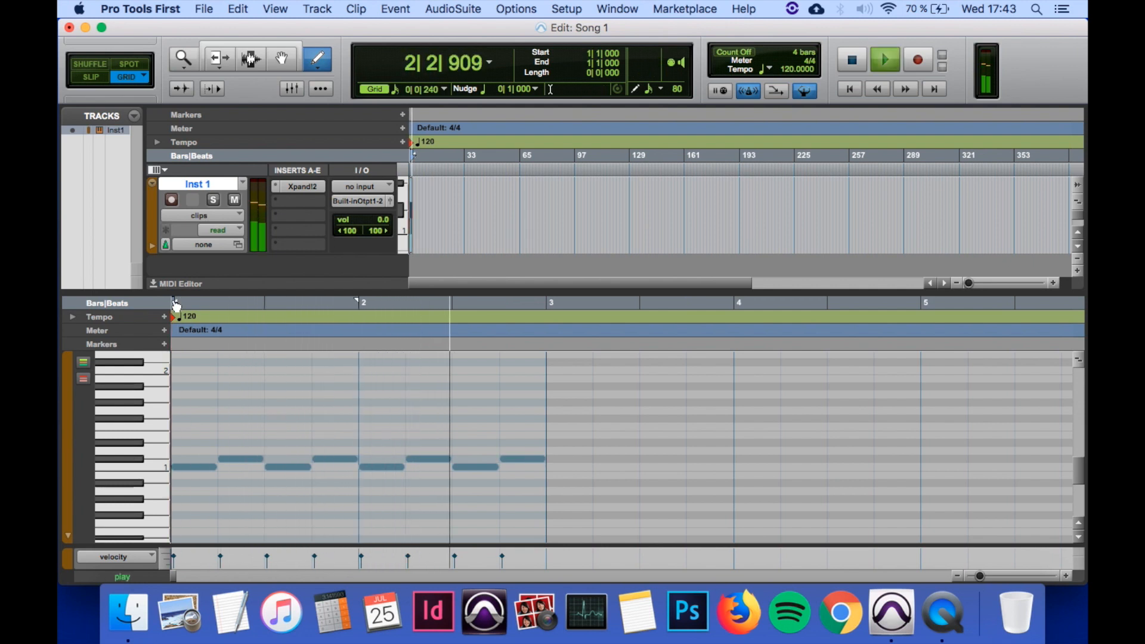
key("space")
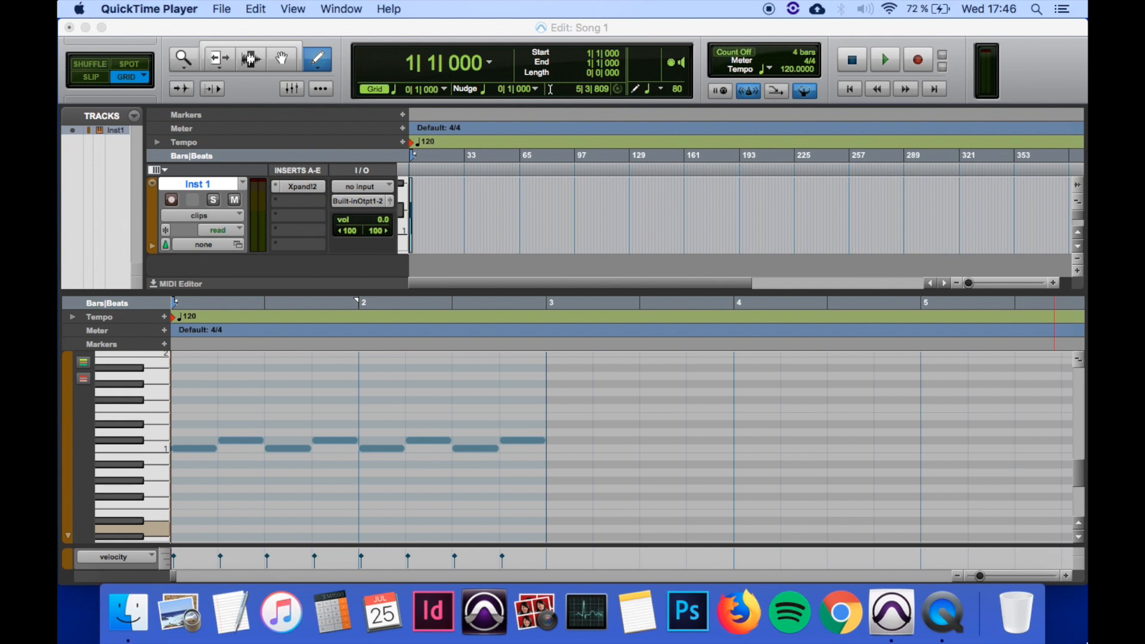
Step: Set the grid to 1/8 note and draw F#1 eighth notes in bar 1 on beat 1, its offbeat, and beats 2, 3 and 4
left_click(444, 91)
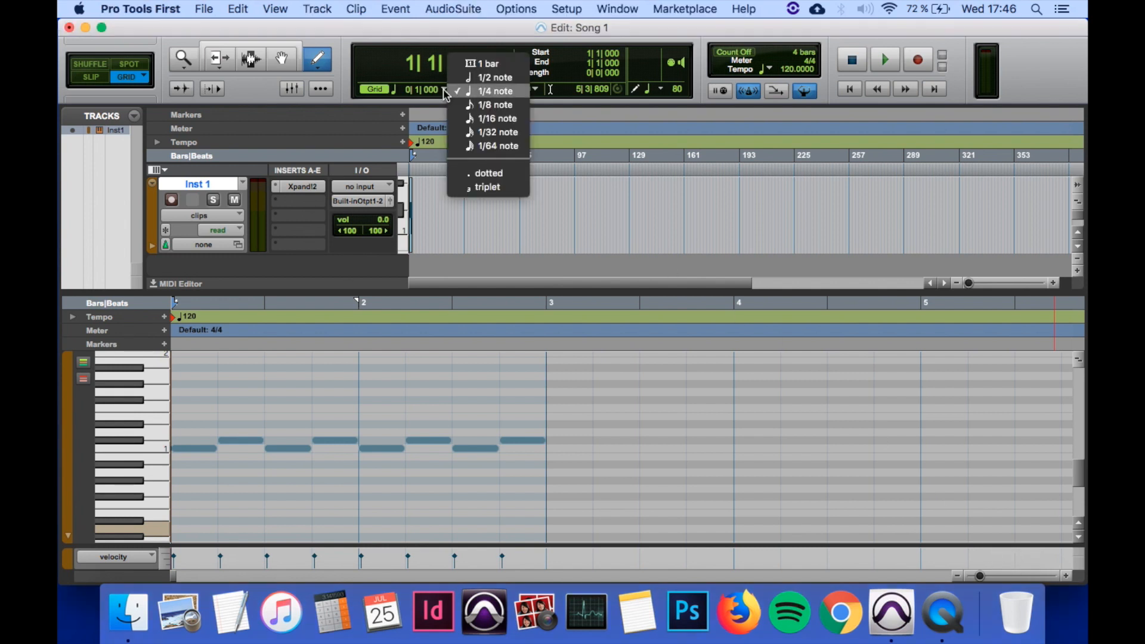
left_click(515, 107)
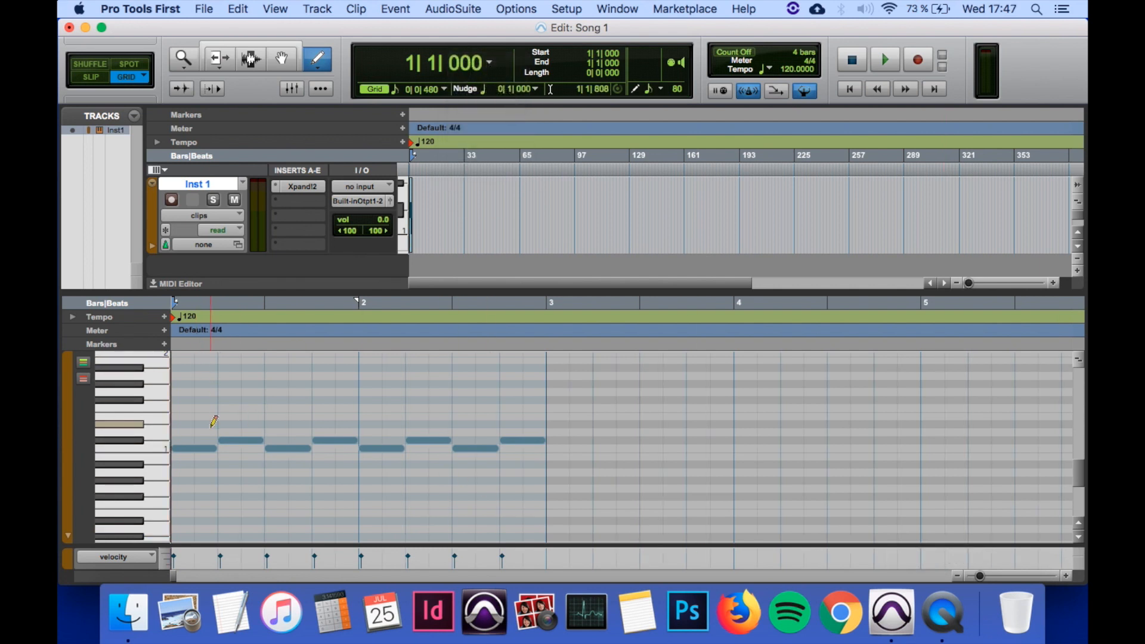
left_click(184, 398)
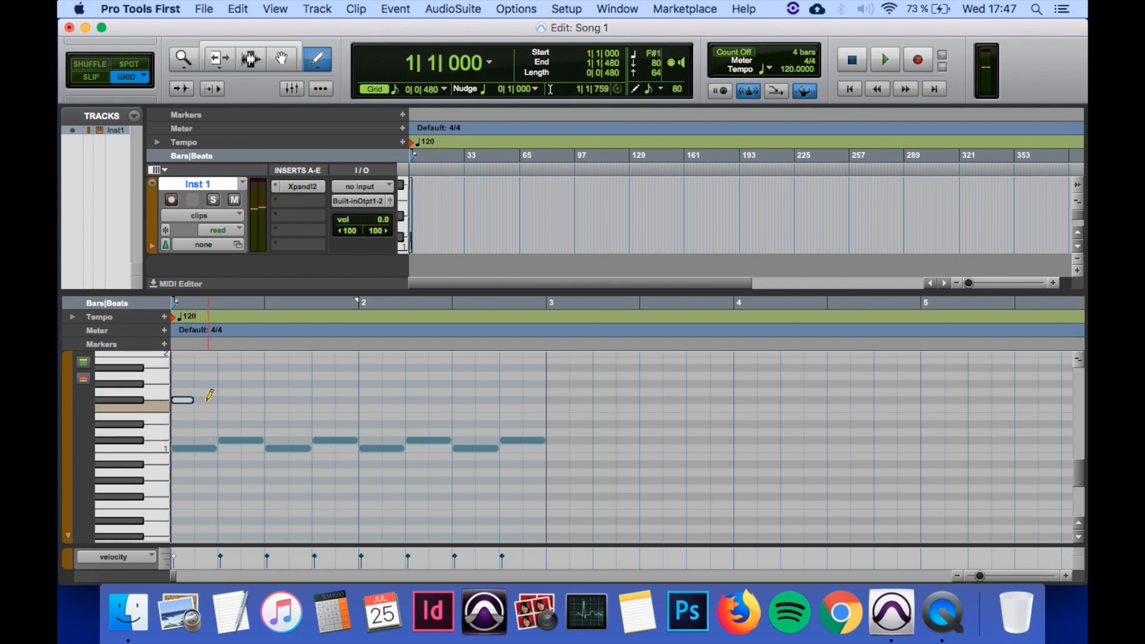
left_click(206, 399)
left_click(228, 399)
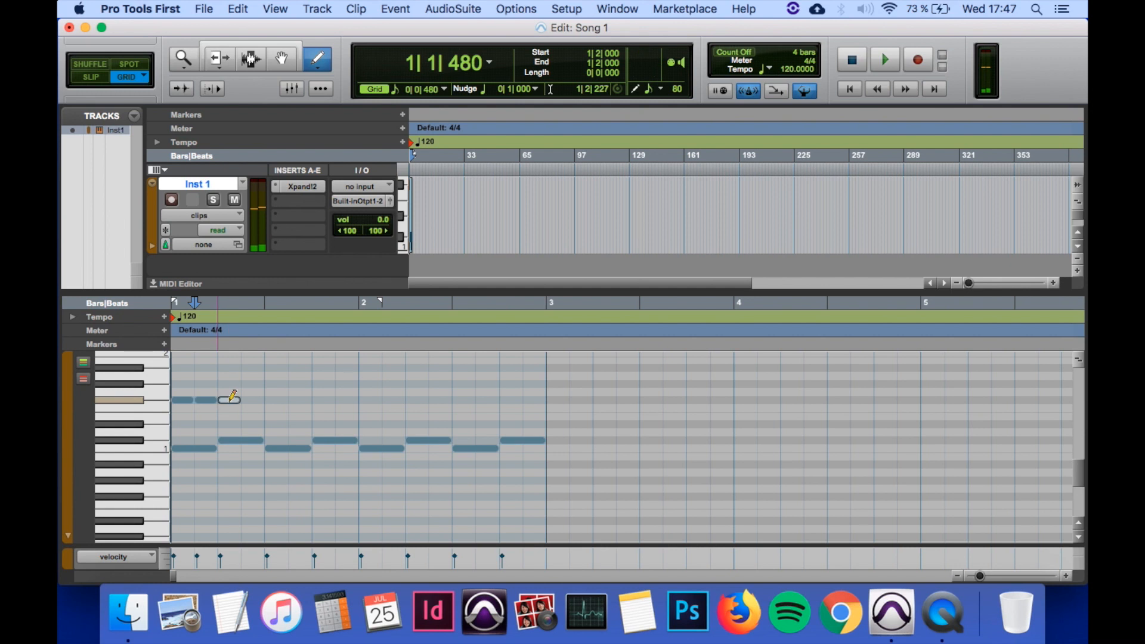
left_click(275, 400)
left_click(323, 408)
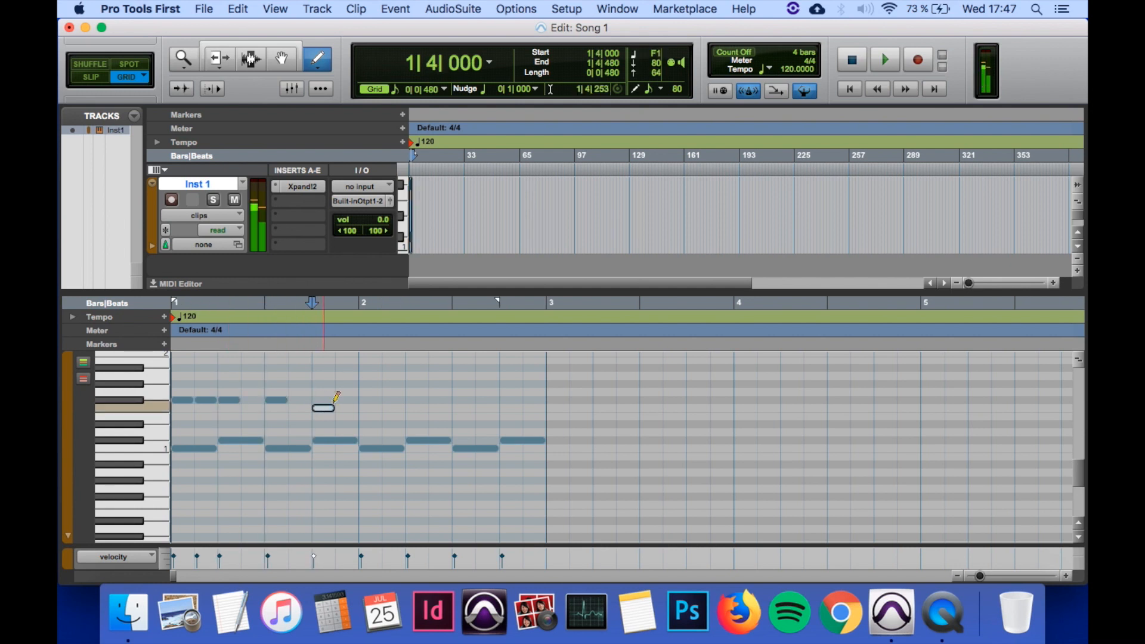
left_click_drag(329, 411, 329, 401)
Step: Draw F#1 eighth notes in bar 2 on beat 1 and its offbeat, the offbeat of 2, beat 3, and beat 4 and its offbeat
left_click(370, 400)
left_click(392, 400)
left_click(440, 399)
left_click(463, 399)
left_click(511, 399)
left_click(534, 399)
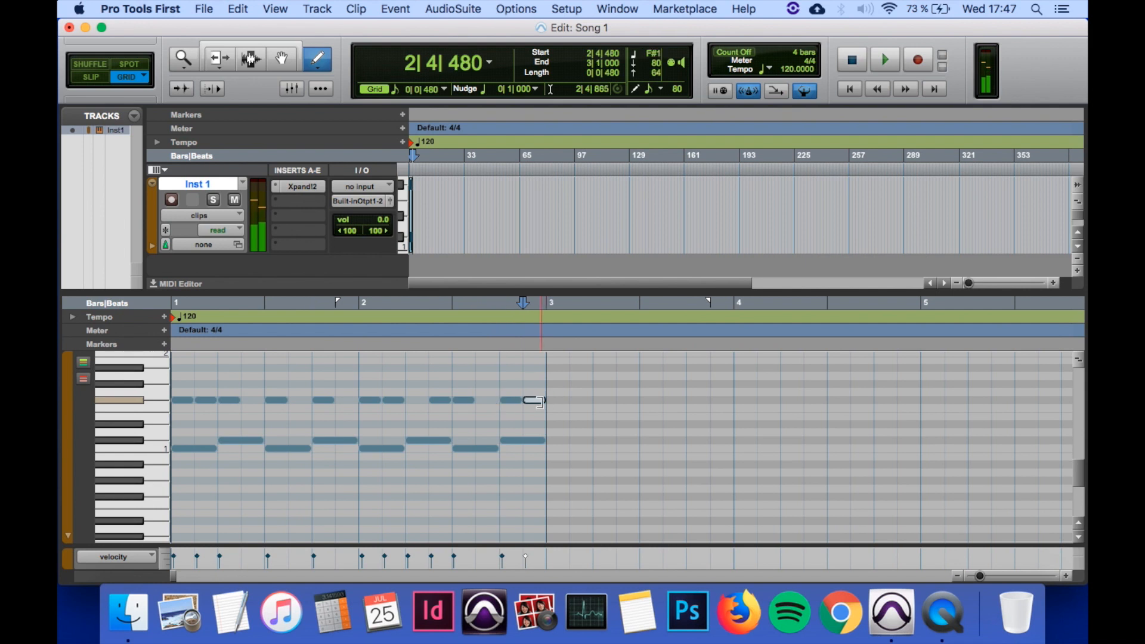
Step: Play the full drum pattern with the F#1 notes from the start of bar 1, and stop it after listening
left_click(173, 328)
key("space")
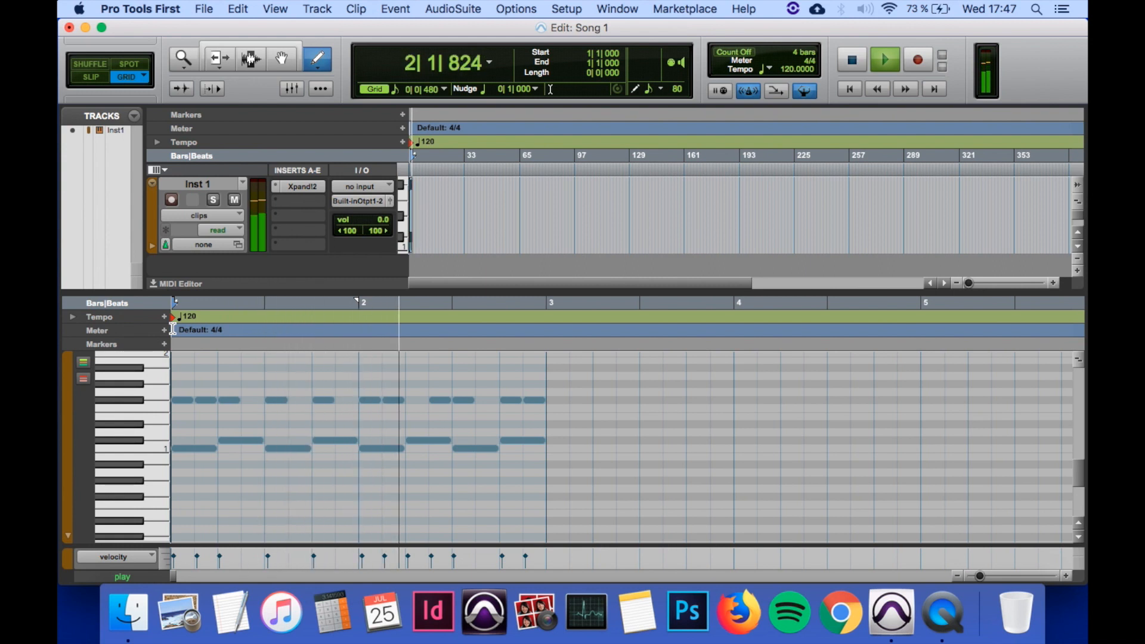
key("space")
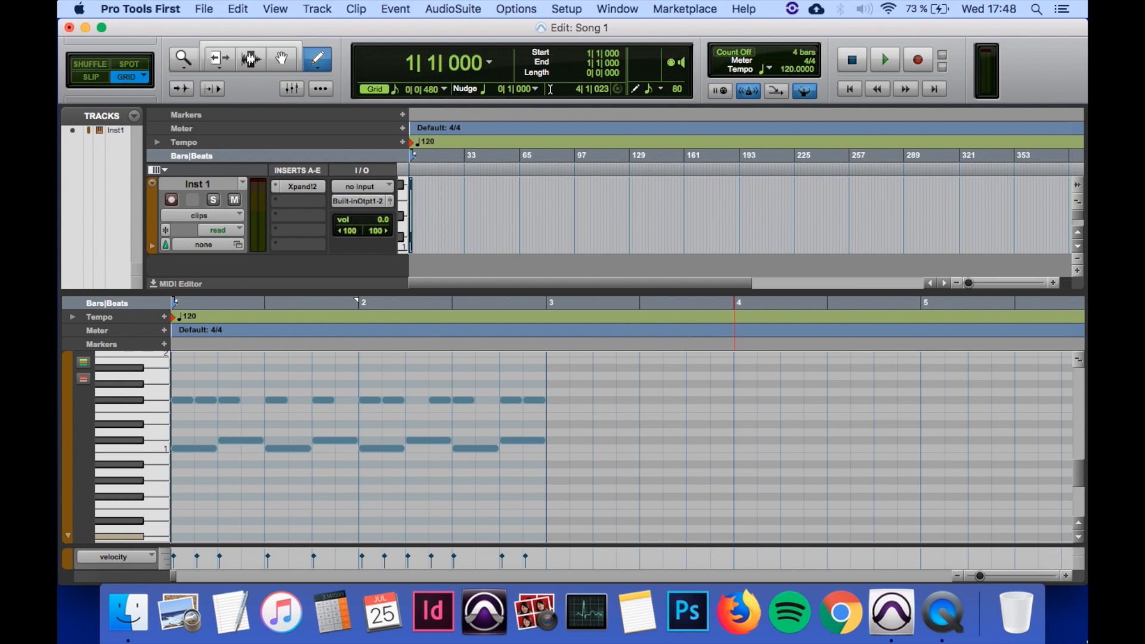
Step: Close the MIDI editor and create one new stereo instrument track in ticks
left_click(282, 59)
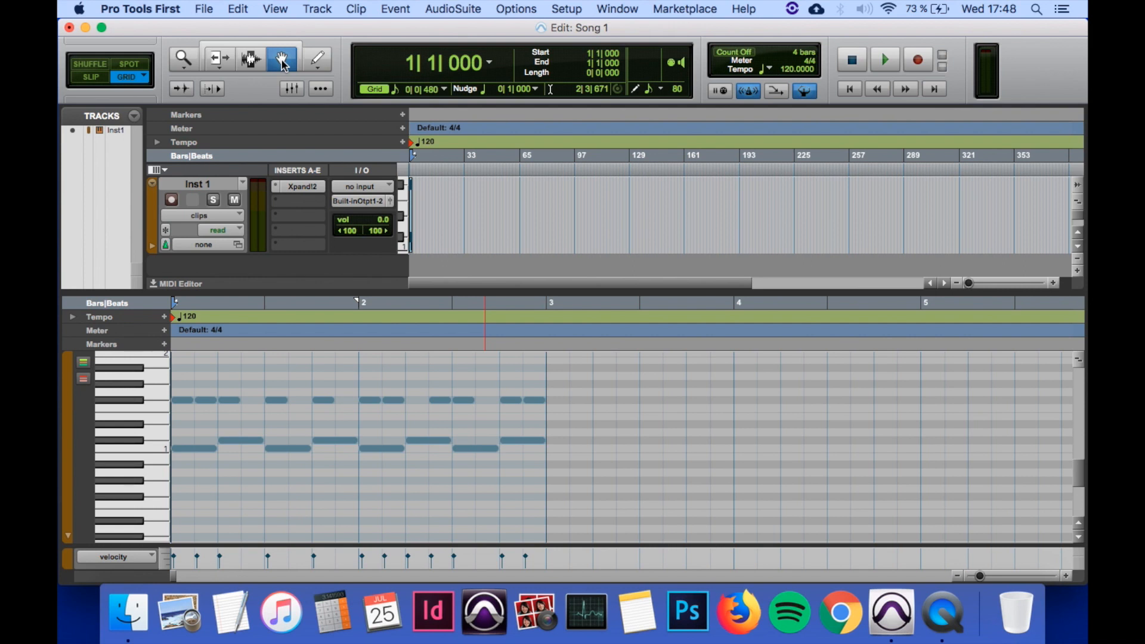
left_click(154, 283)
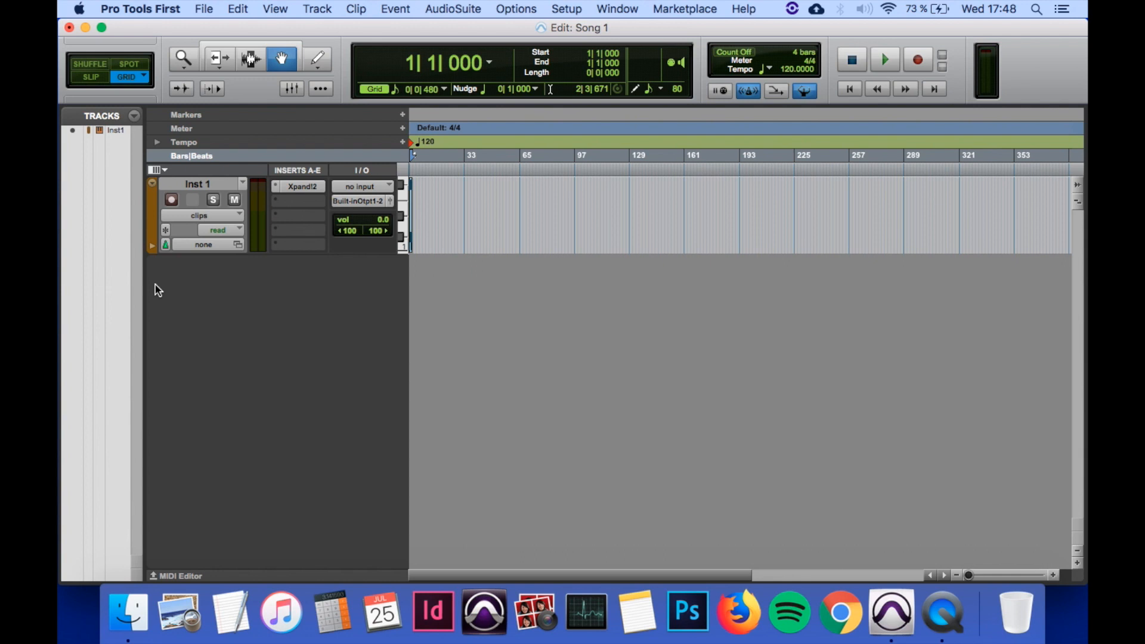
left_click(318, 9)
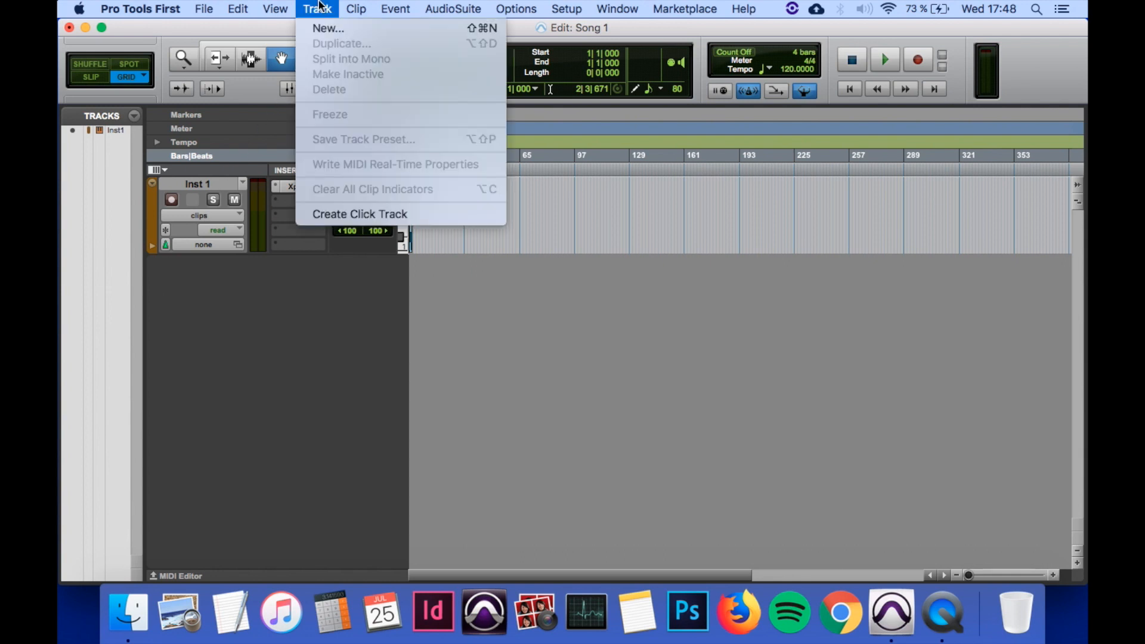
left_click(344, 30)
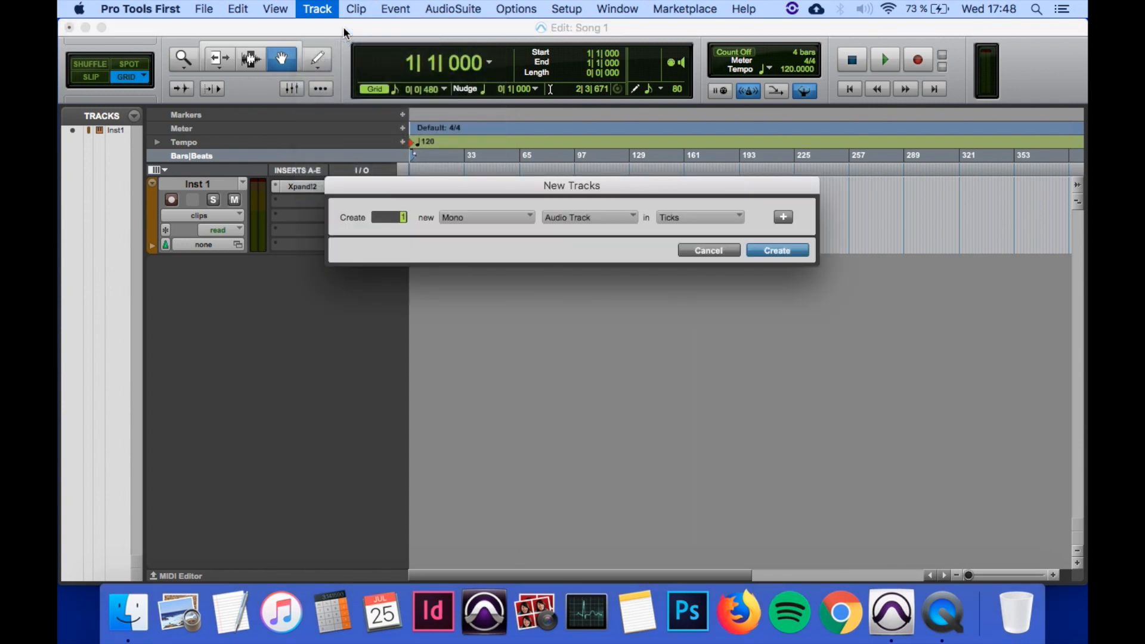
left_click(490, 216)
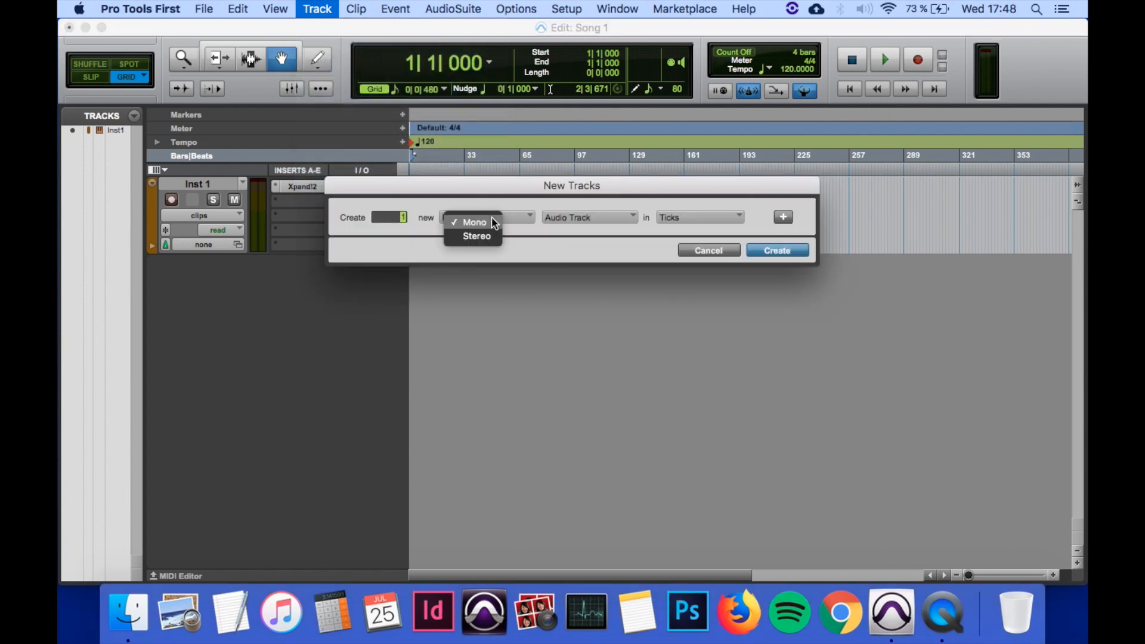
left_click(491, 234)
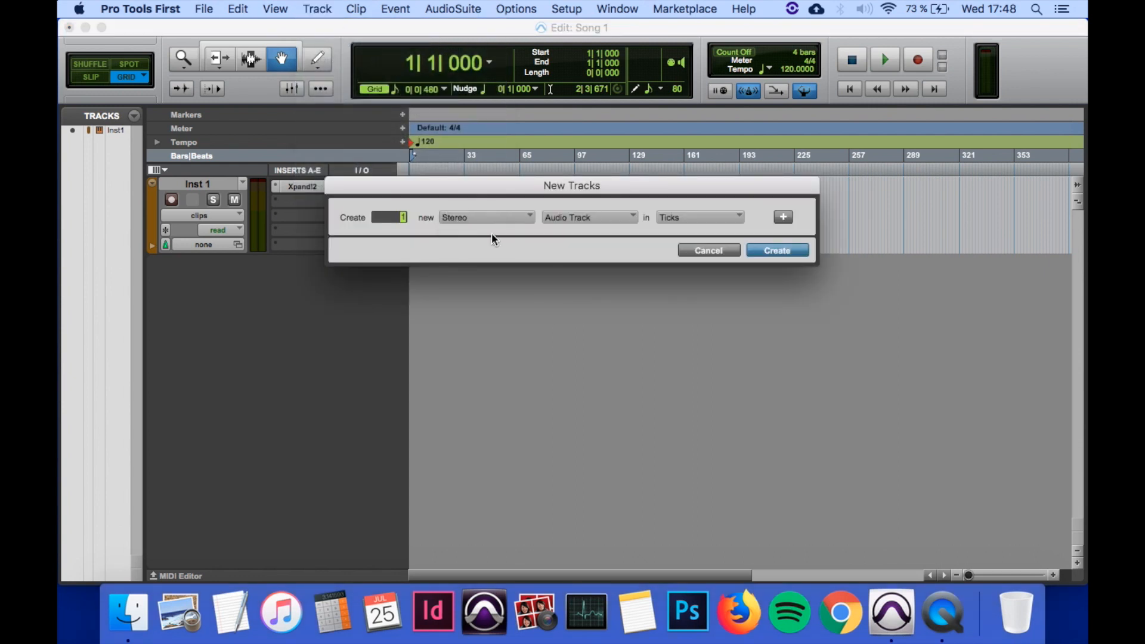
left_click(599, 219)
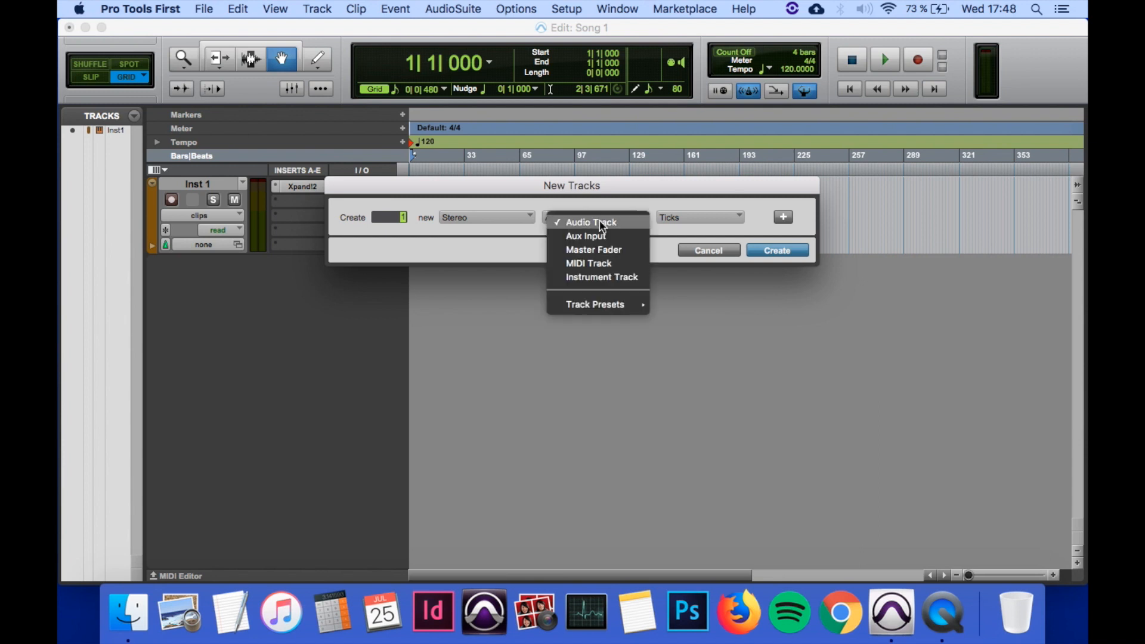
left_click(616, 278)
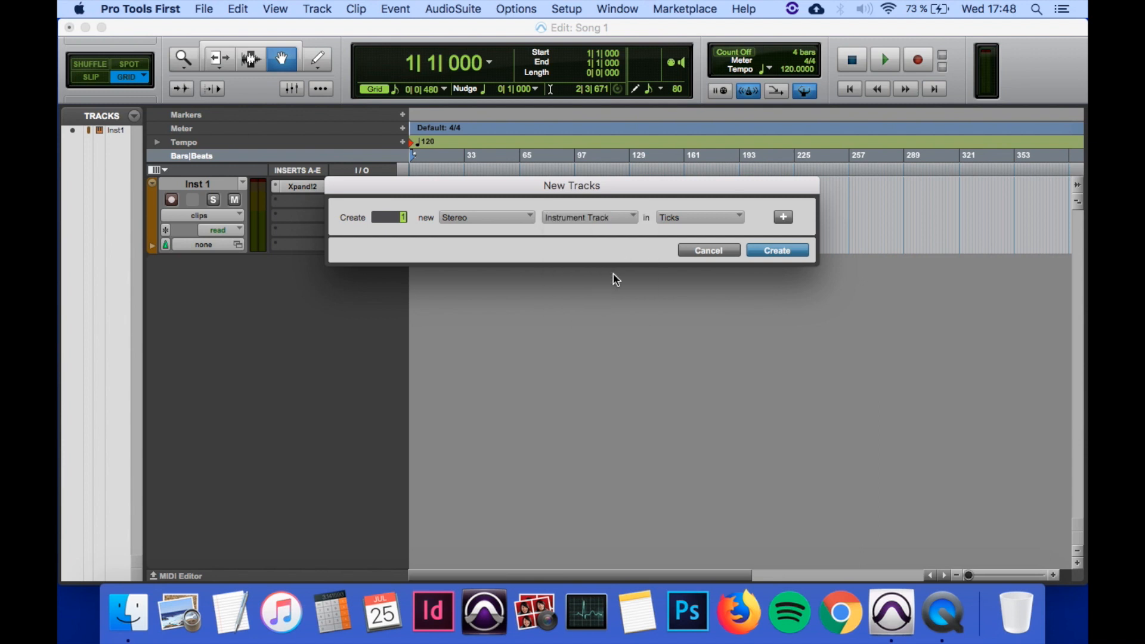
left_click(768, 254)
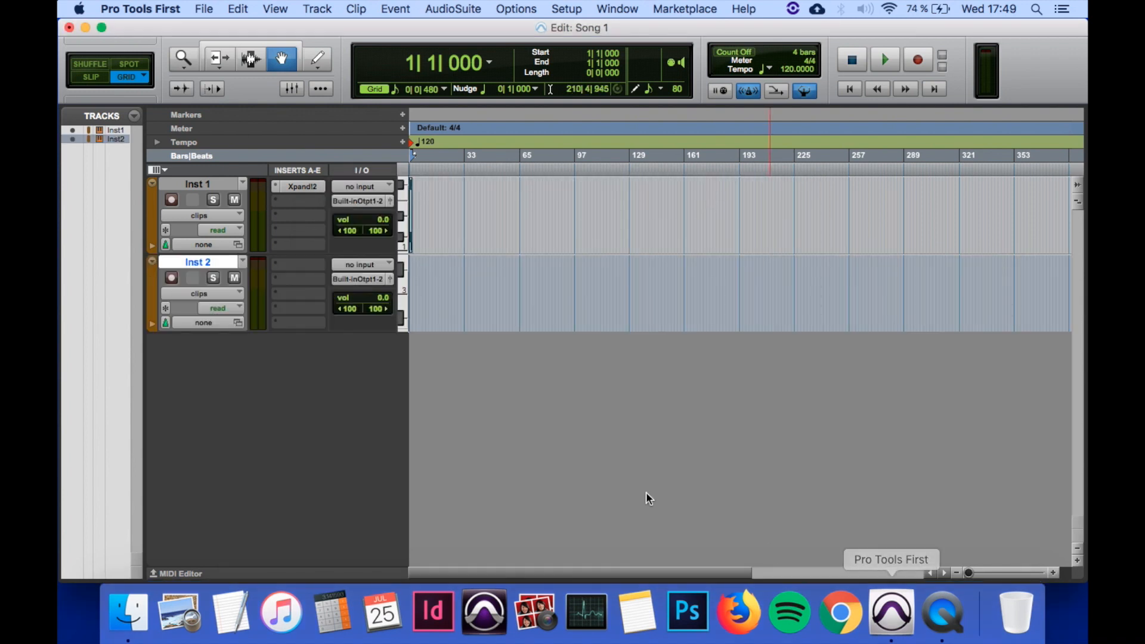
Step: Insert the stereo Xpand!2 instrument plug-in on the first insert slot of the Inst 2 track
left_click(300, 273)
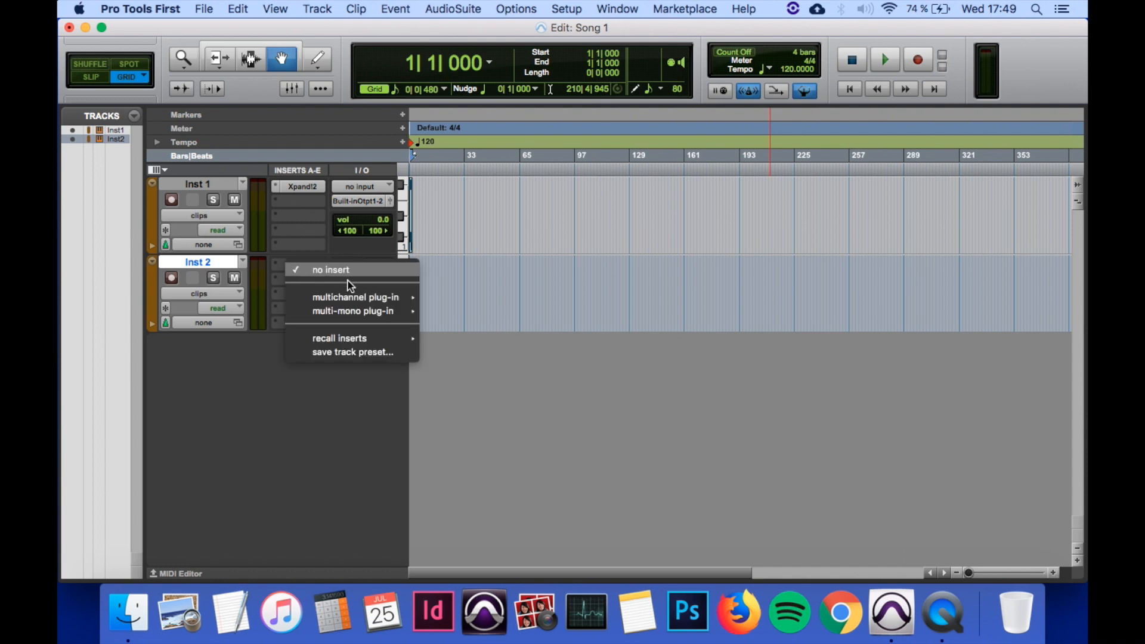
mouse_move(365, 302)
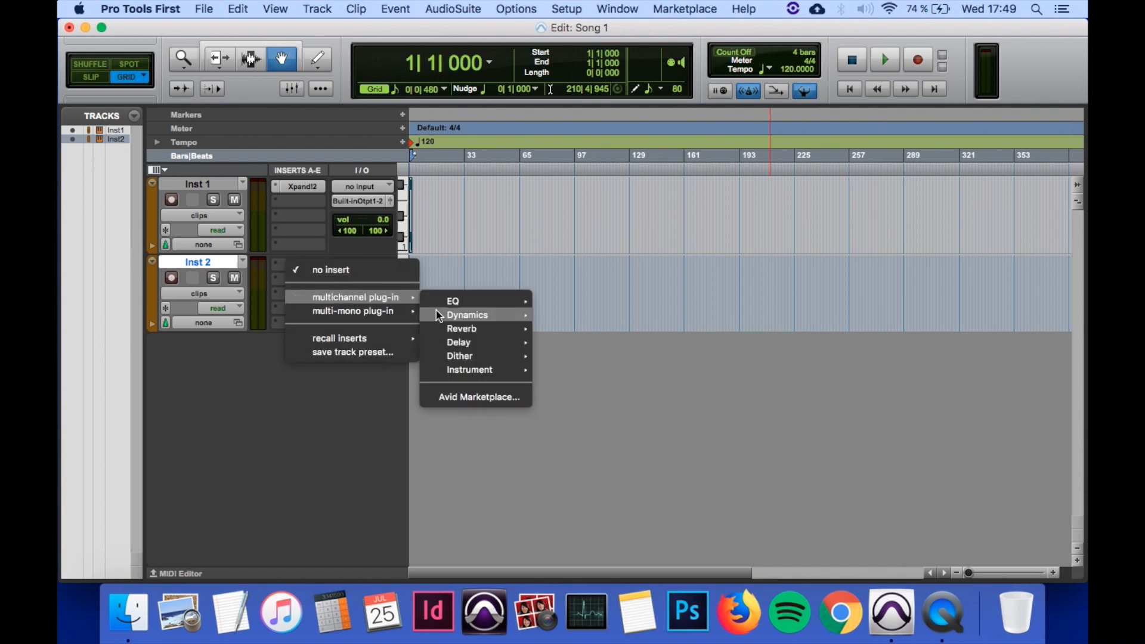
mouse_move(495, 376)
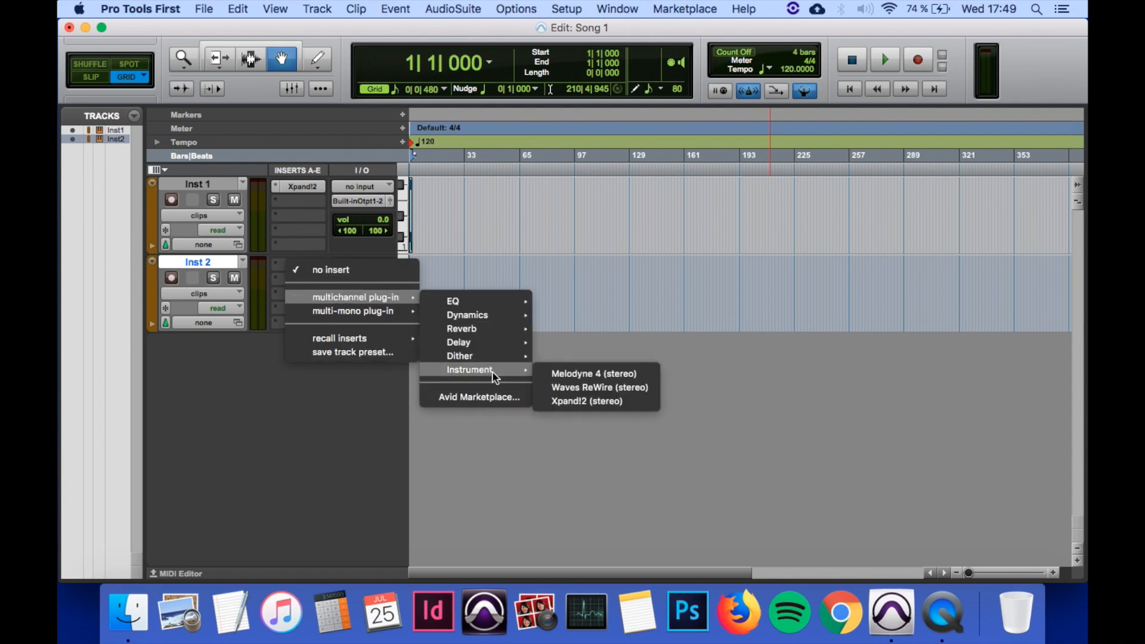
left_click(596, 401)
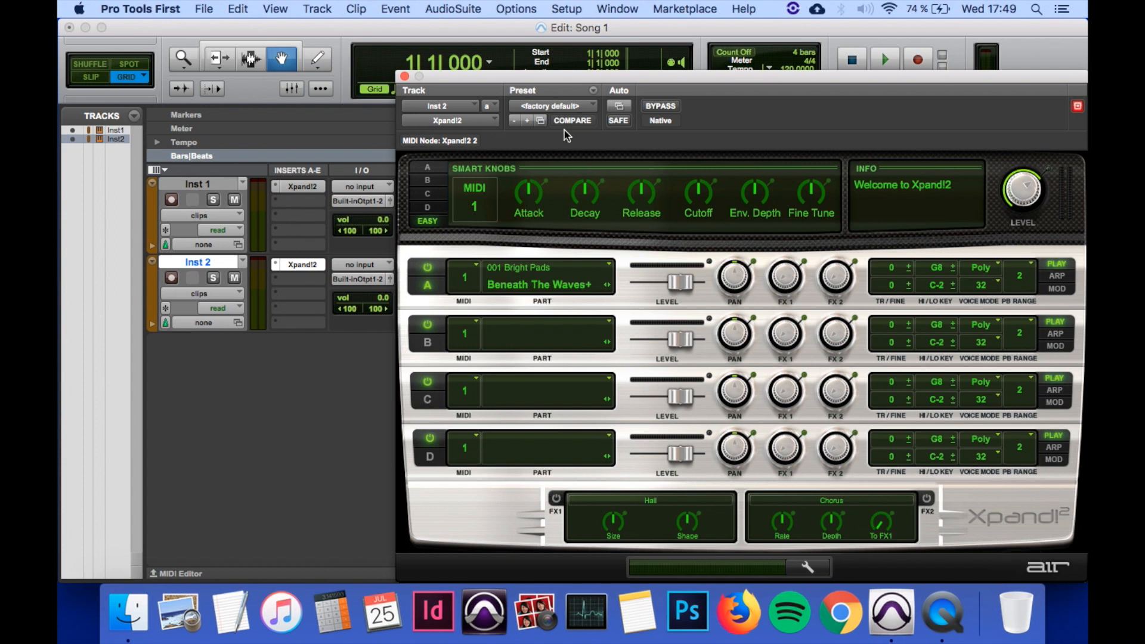
Step: Load the +12 In Yer Face preset from 12 Hard Leads in Xpand!2 and close the plug-in window
left_click(569, 107)
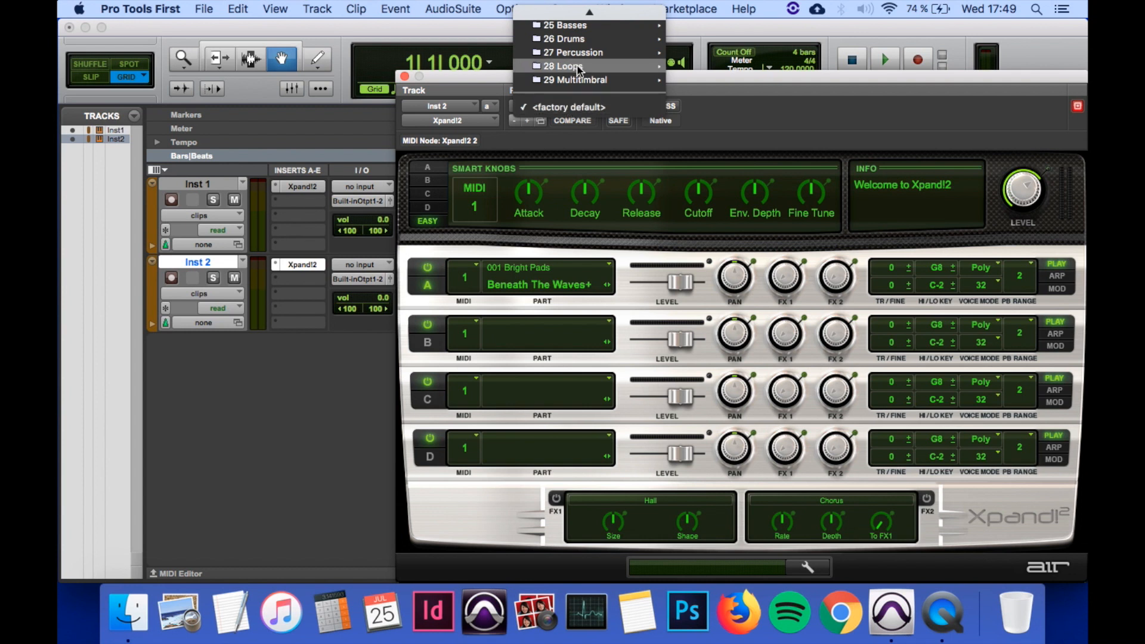
scroll(582, 67, "up", 10)
mouse_move(616, 158)
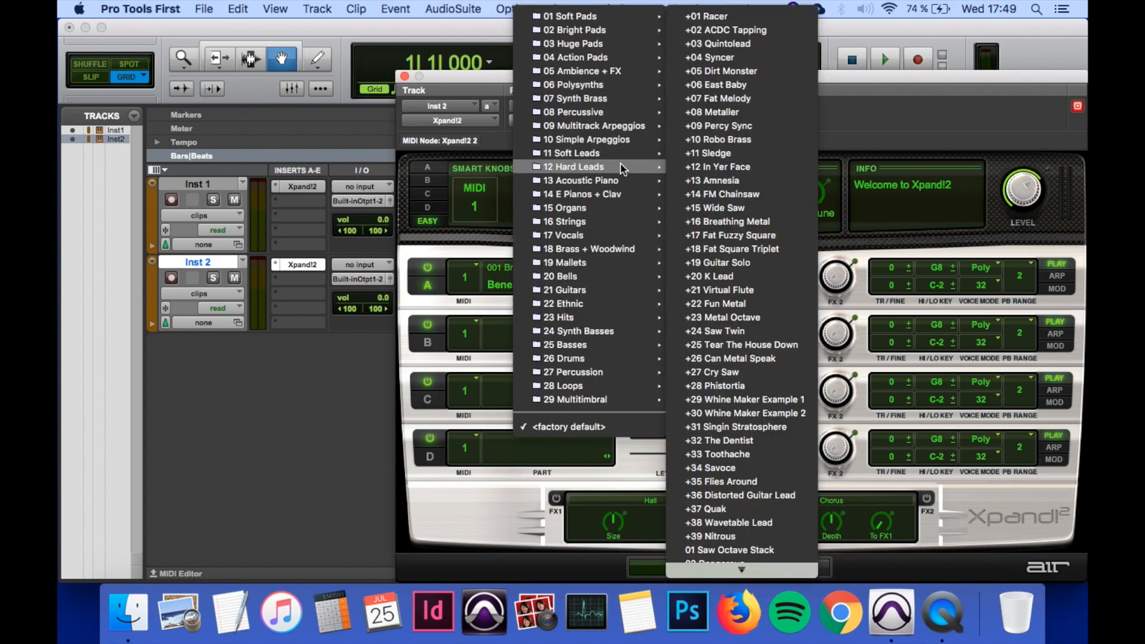
left_click(724, 168)
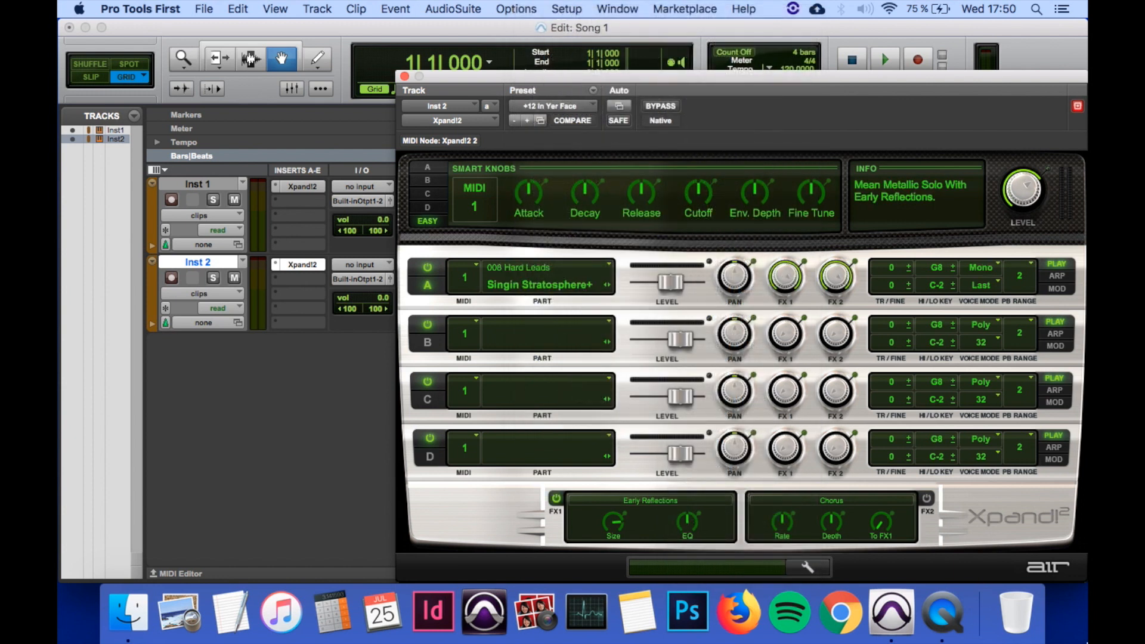
left_click(403, 77)
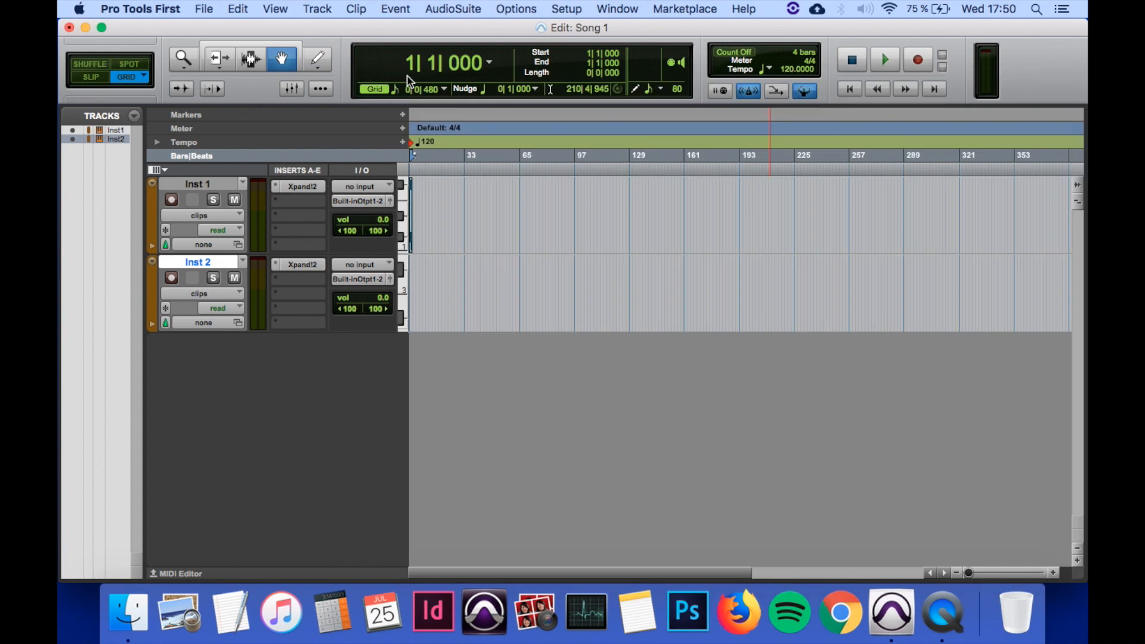
Step: Open the MIDI editor for Inst 2, choose the Pencil tool and set the grid to 1/16 note
left_click(155, 574)
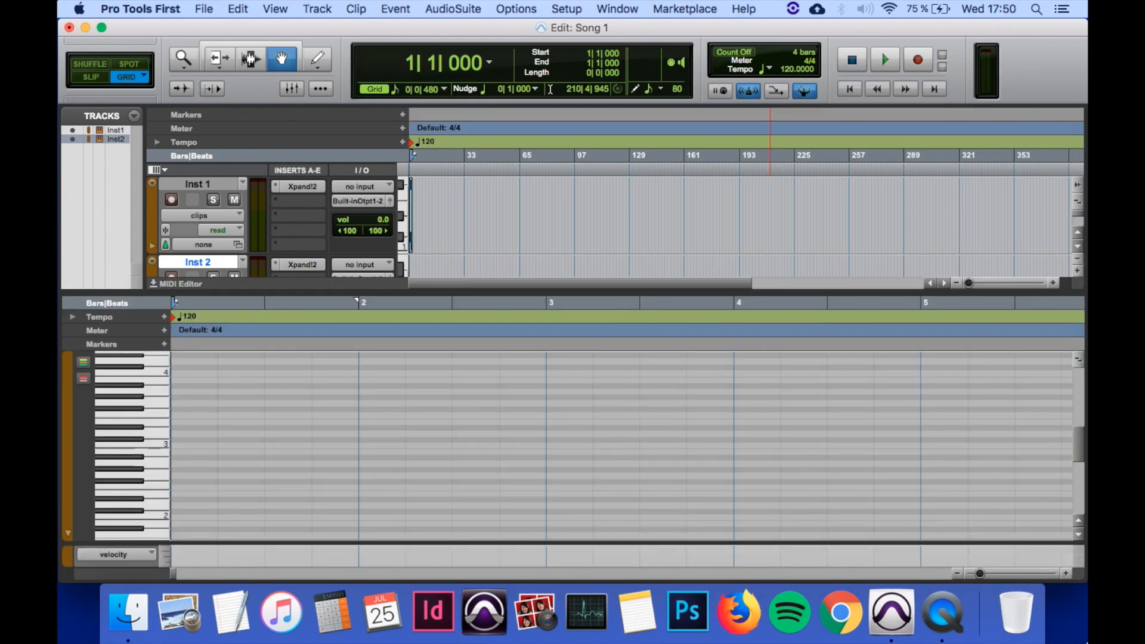
left_click(318, 62)
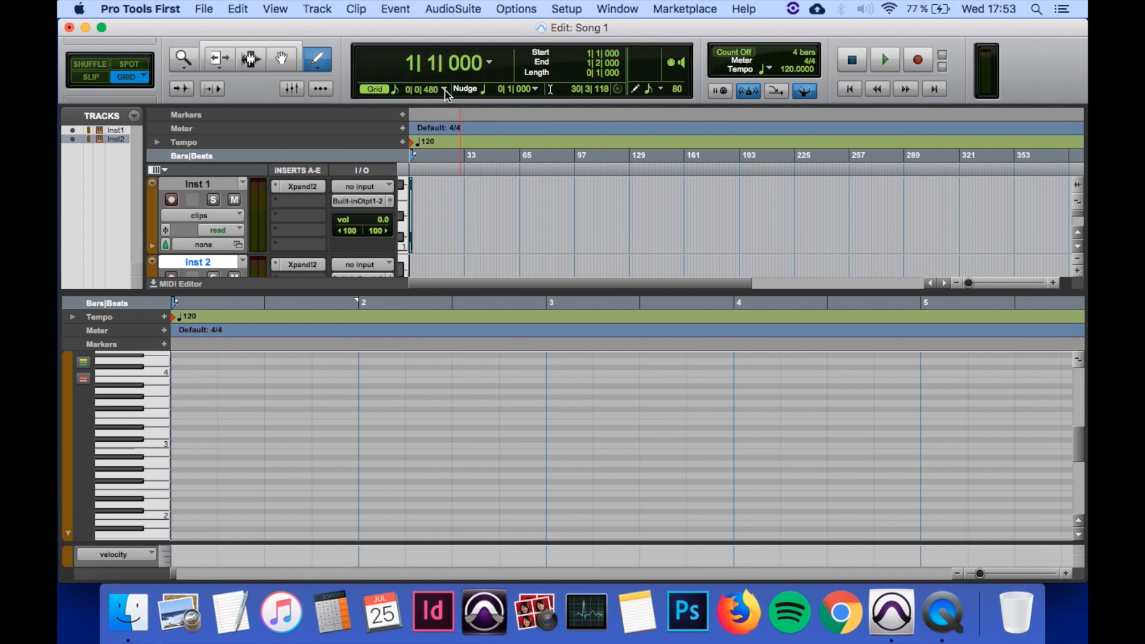
left_click(444, 91)
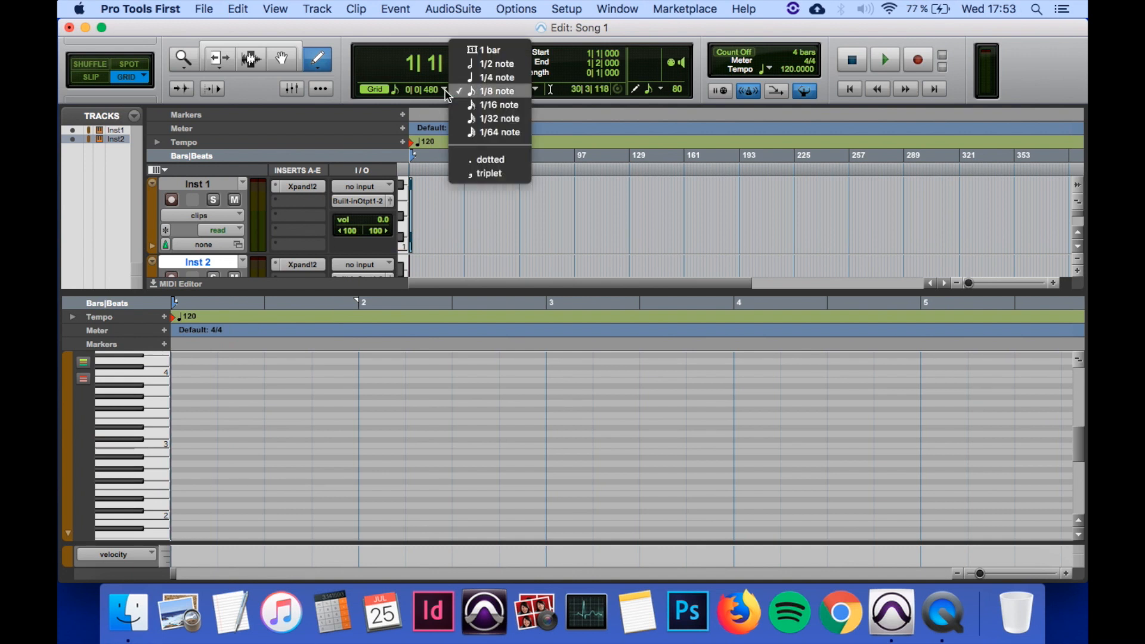
left_click(495, 105)
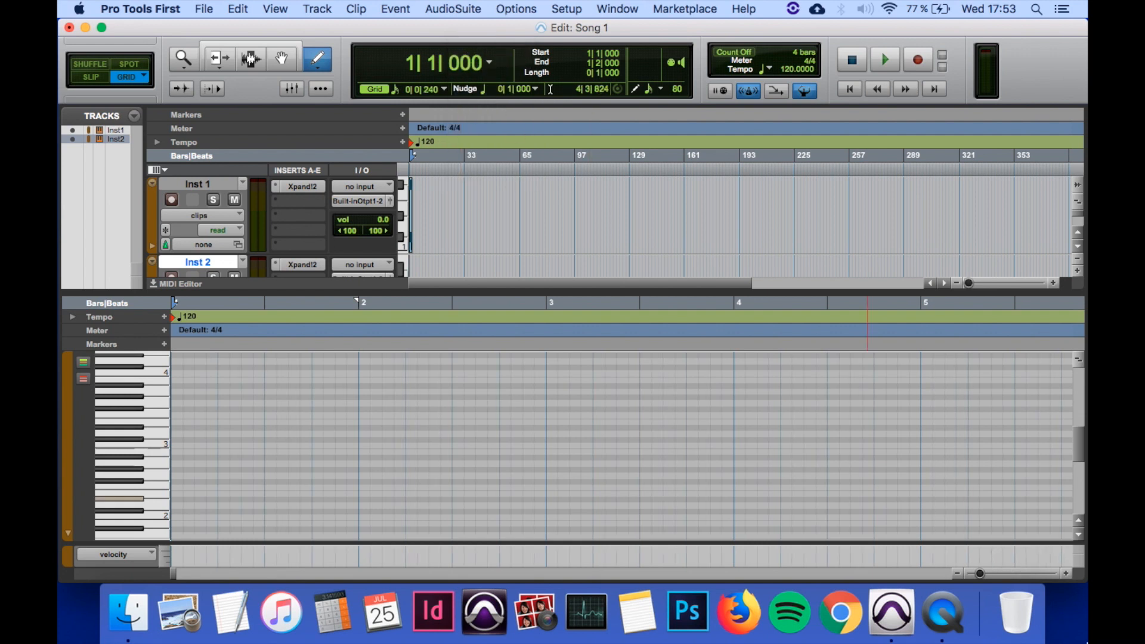
Step: Draw eight consecutive 1/16 notes from 1|1|000 on Inst 2: F2, G2, Ab2, Eb2, Bb1, C2, Eb2 and Bb1
left_click(178, 487)
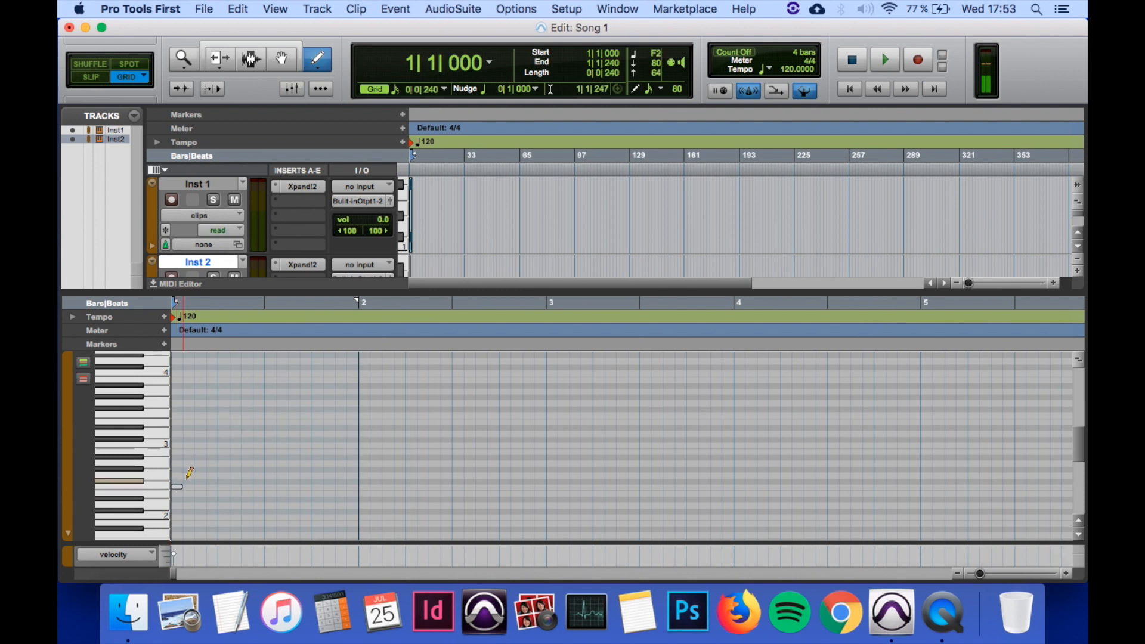
left_click(191, 475)
left_click(198, 475)
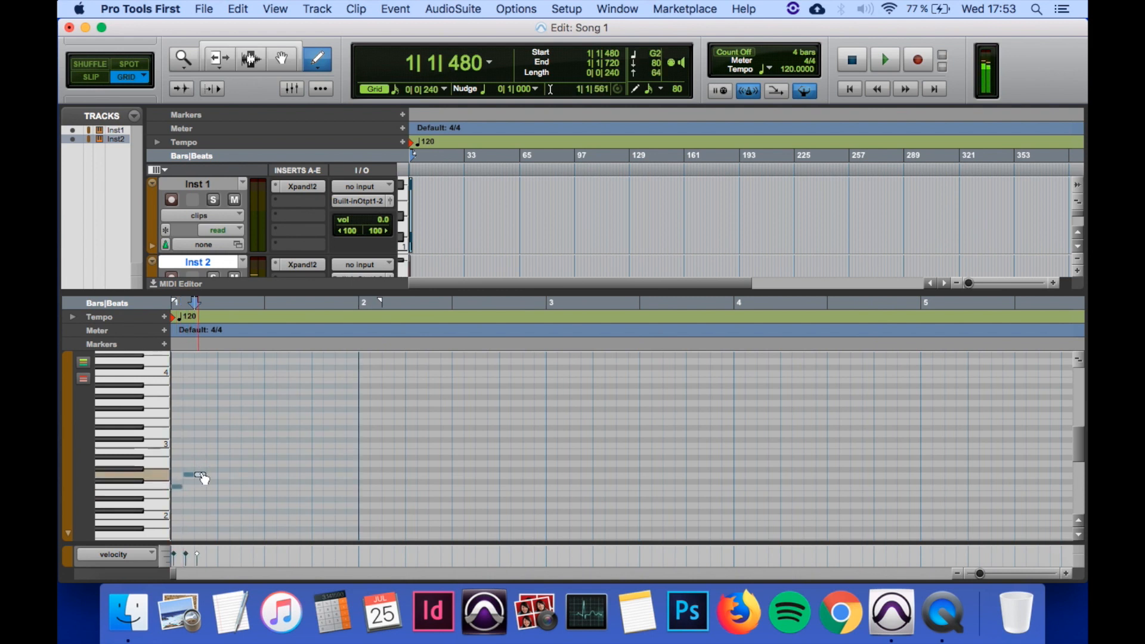
left_click_drag(199, 475, 225, 529)
left_click(213, 493)
left_click(223, 517)
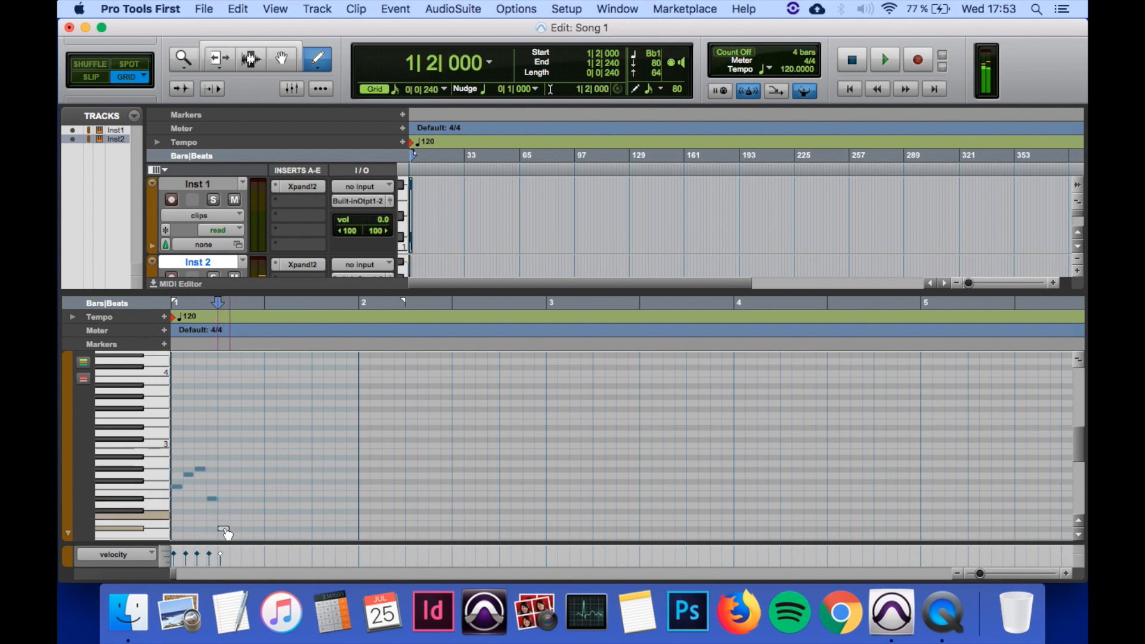
left_click(233, 516)
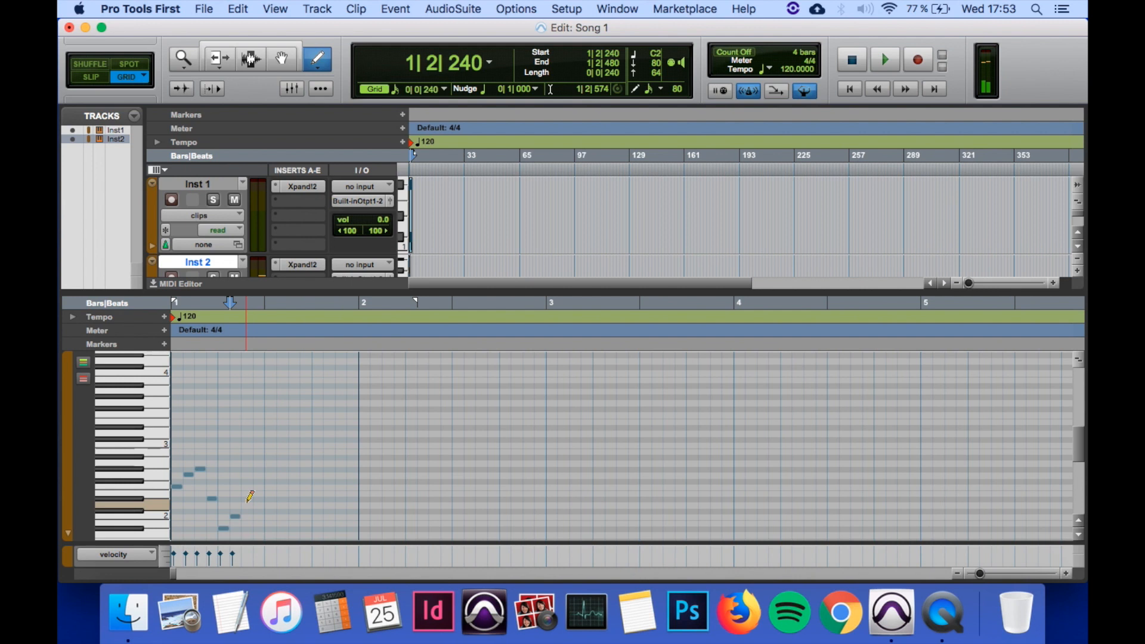
left_click(245, 500)
left_click_drag(257, 515, 260, 532)
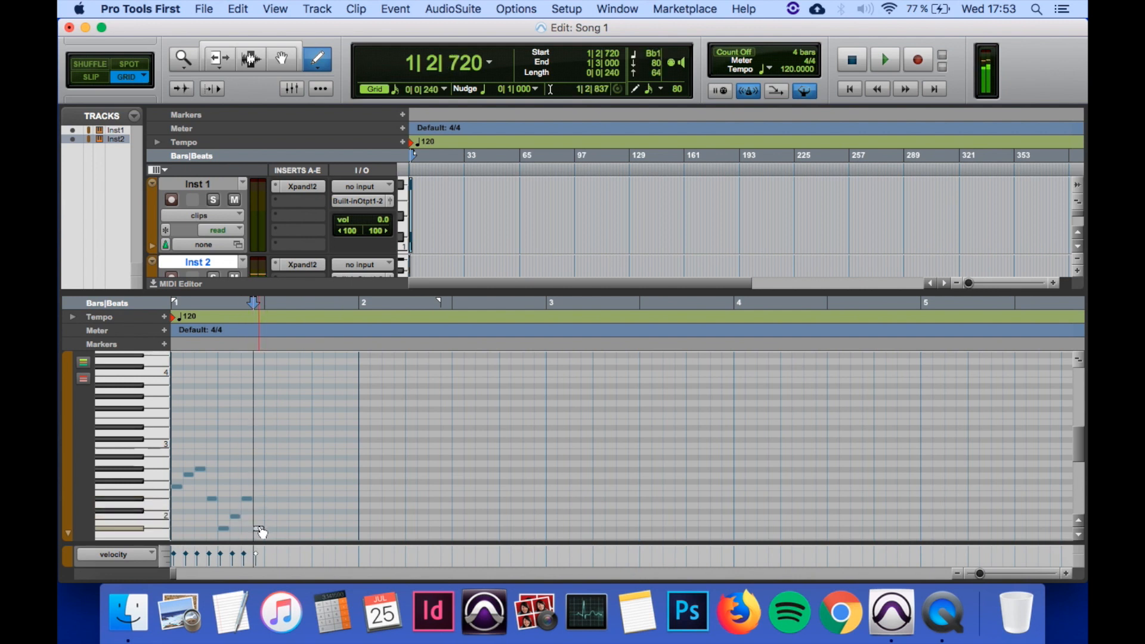
Step: Play the session from the start of bar 1 to hear the eight lead notes, and stop playback
left_click(173, 336)
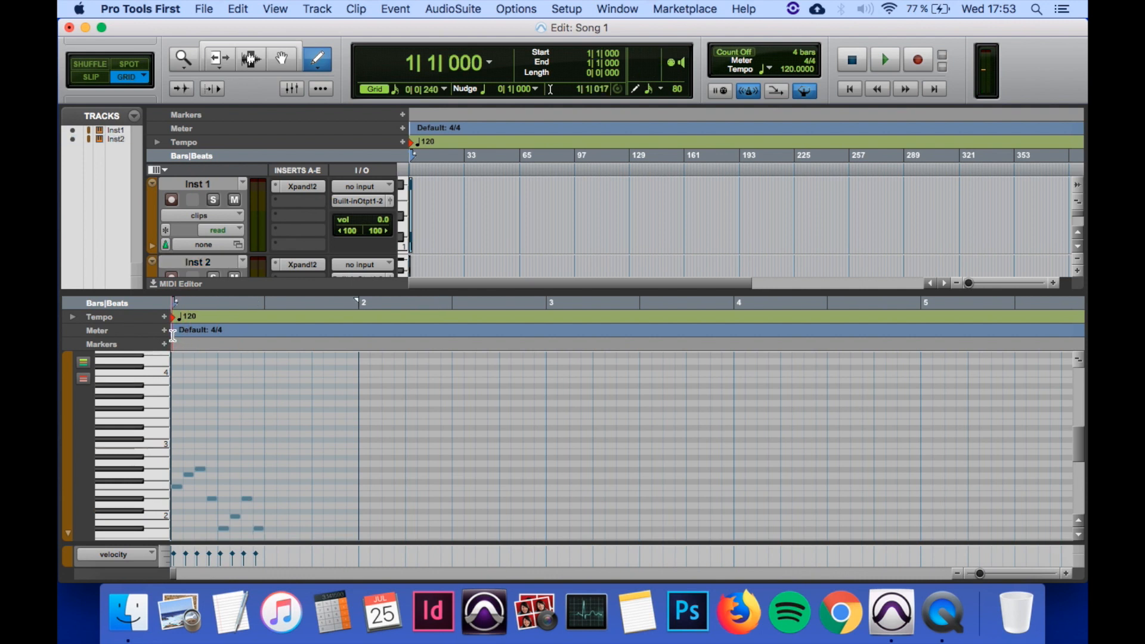
key("space")
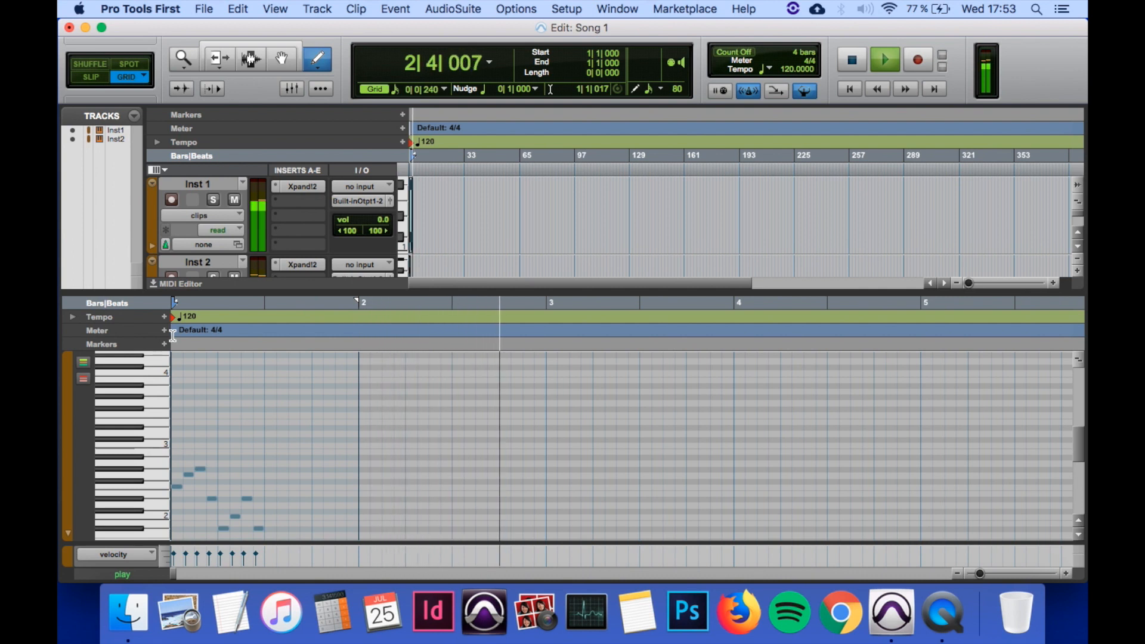
key("space")
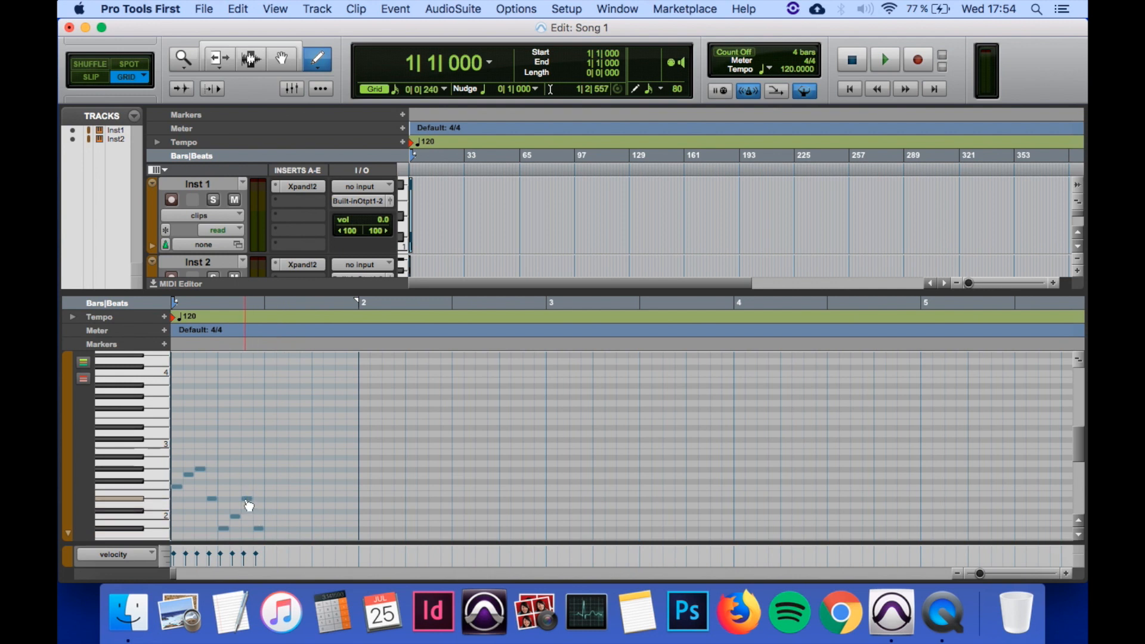
Step: Draw a one-beat F2 note at beat 3 of bar 1 and play the part from the start
left_click(273, 481)
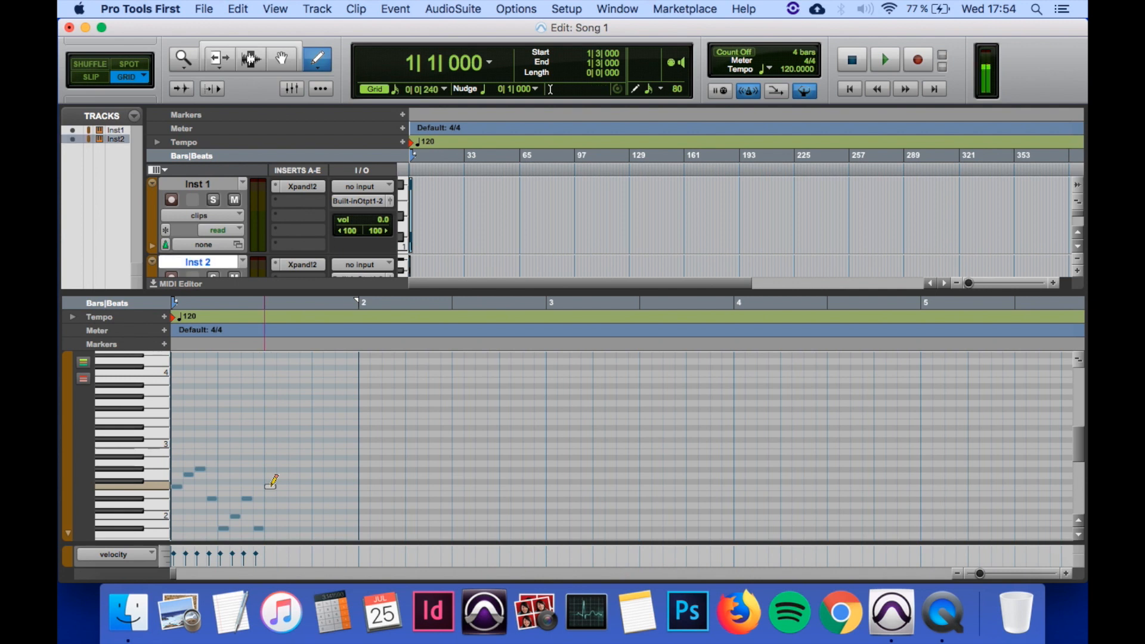
left_click_drag(273, 481, 309, 485)
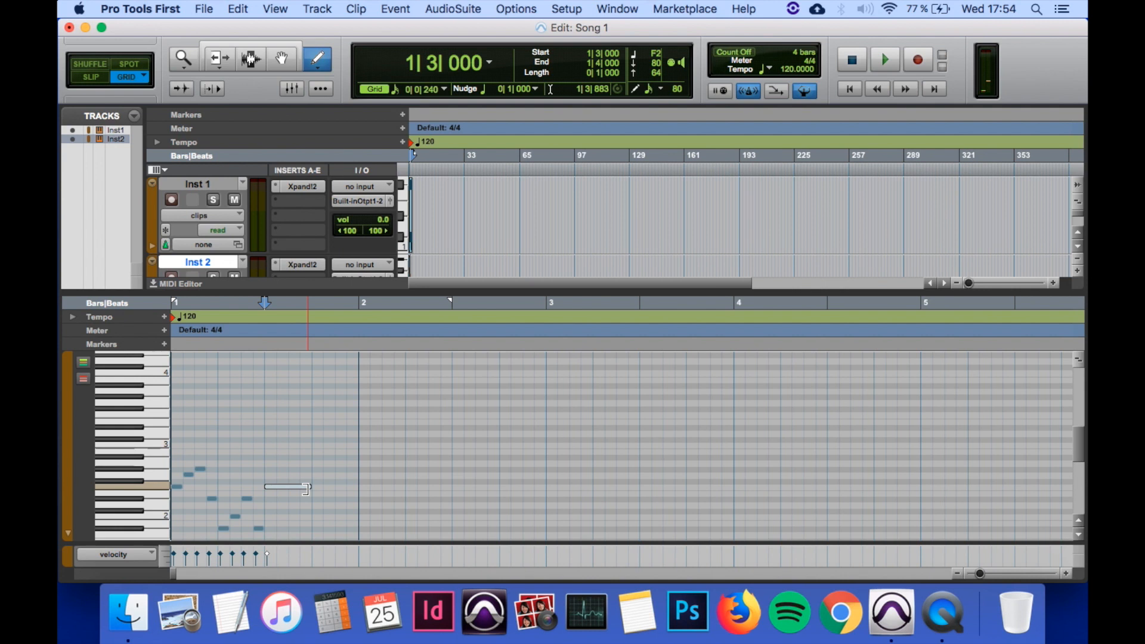
left_click(173, 343)
key("space")
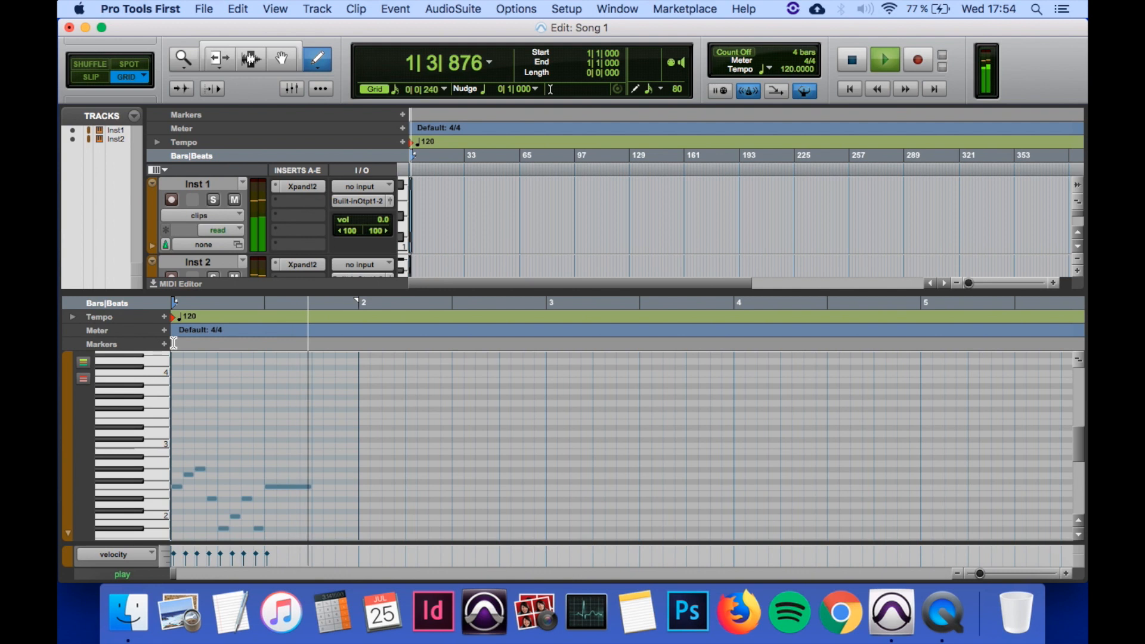
key("space")
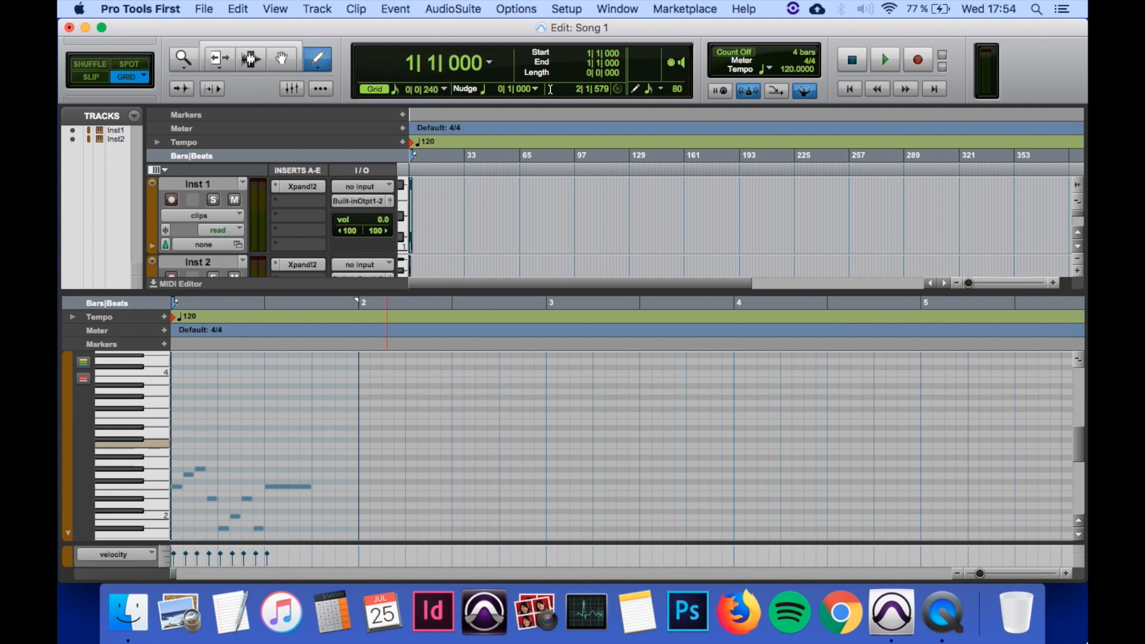
Step: Switch to the Grabber tool, enlarge the track area and place a copy of the two-bar Inst 1 drum clip at bar 3
left_click(288, 63)
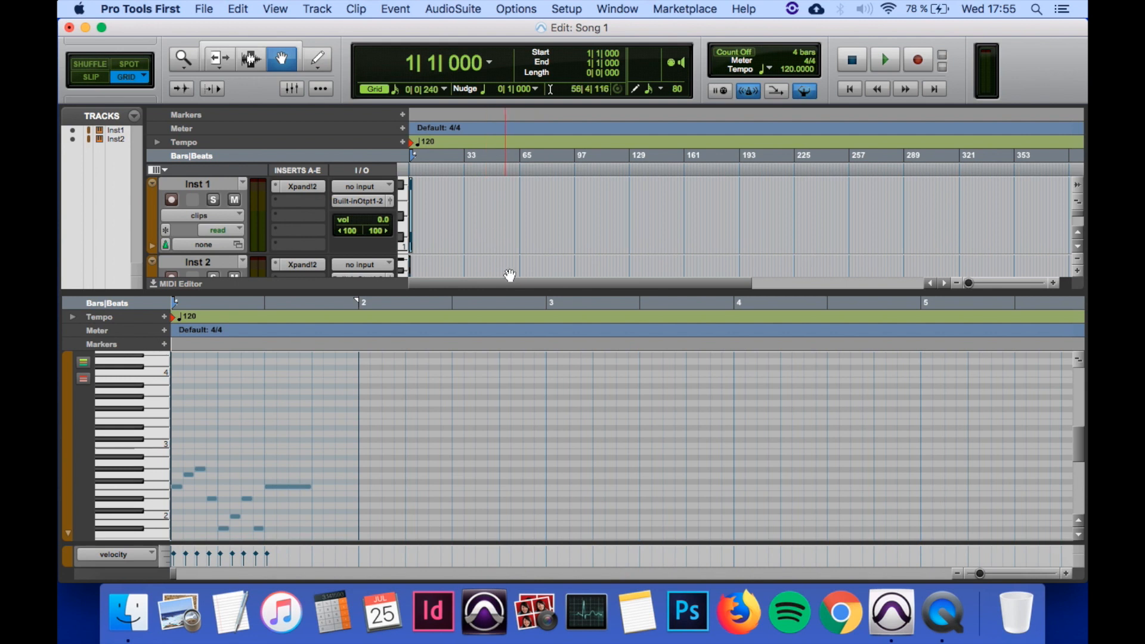
left_click_drag(514, 292, 504, 399)
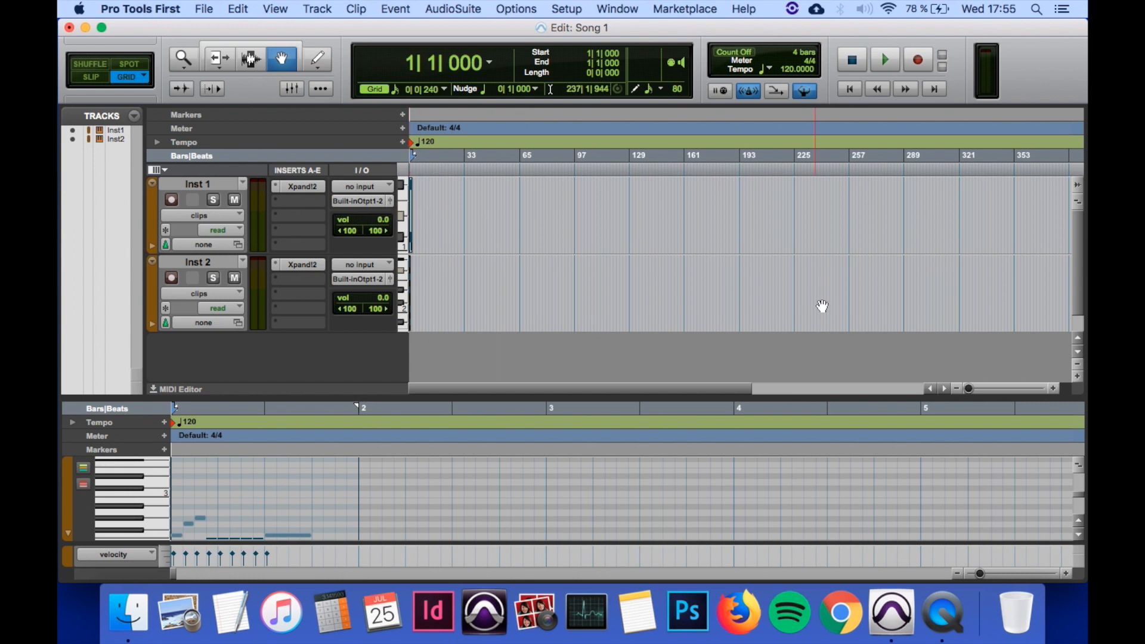
left_click_drag(970, 389, 979, 390)
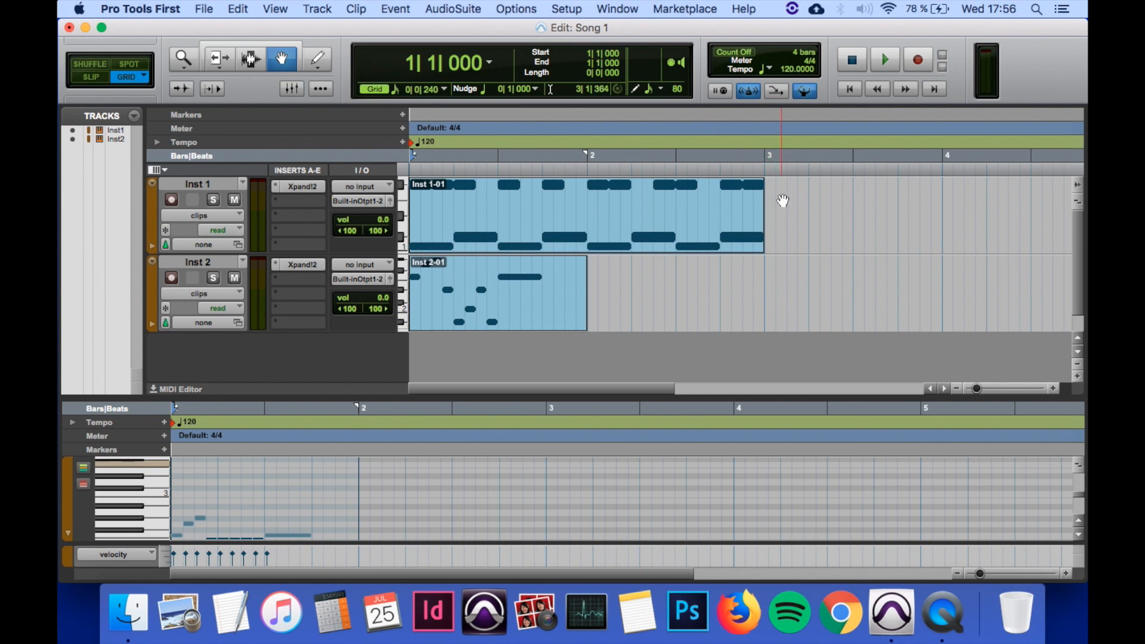
left_click(551, 233)
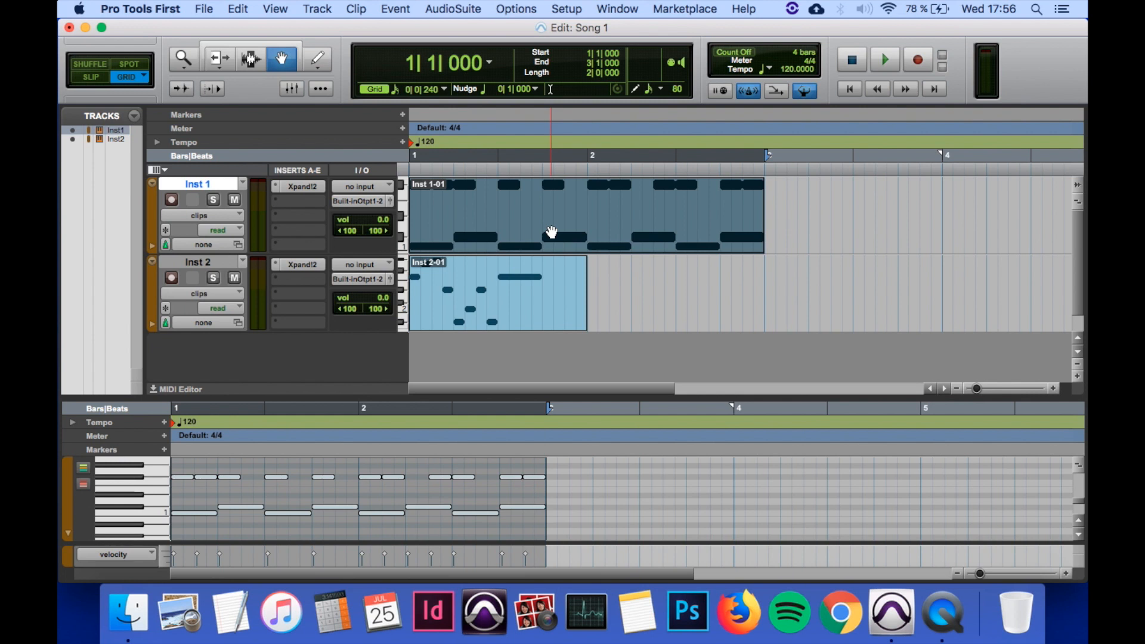
left_click(552, 233)
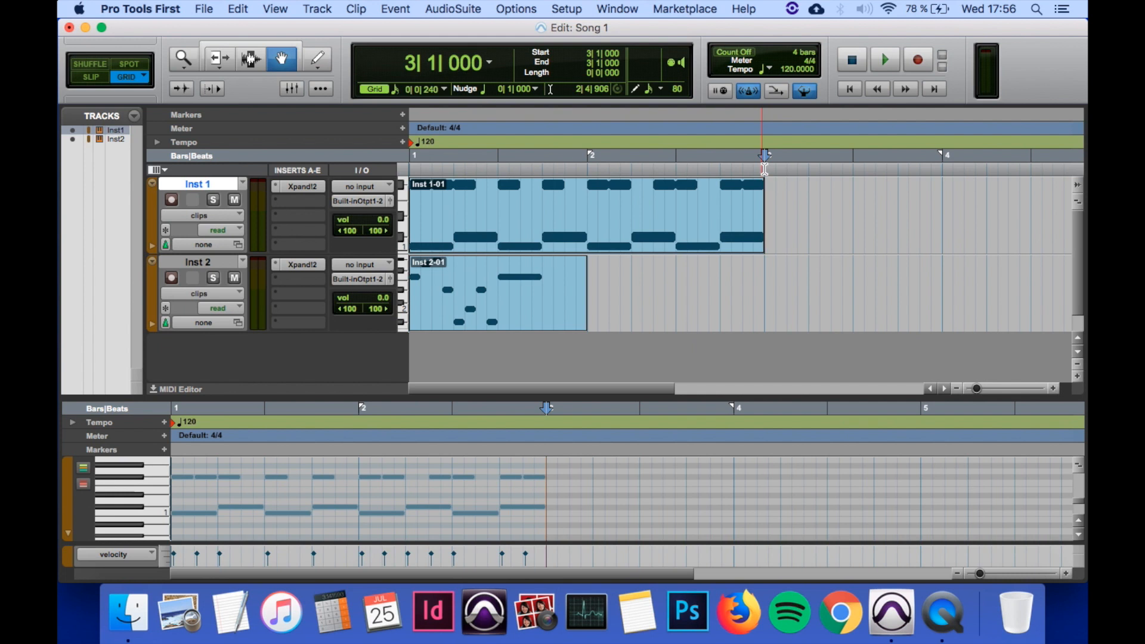
key("super+d")
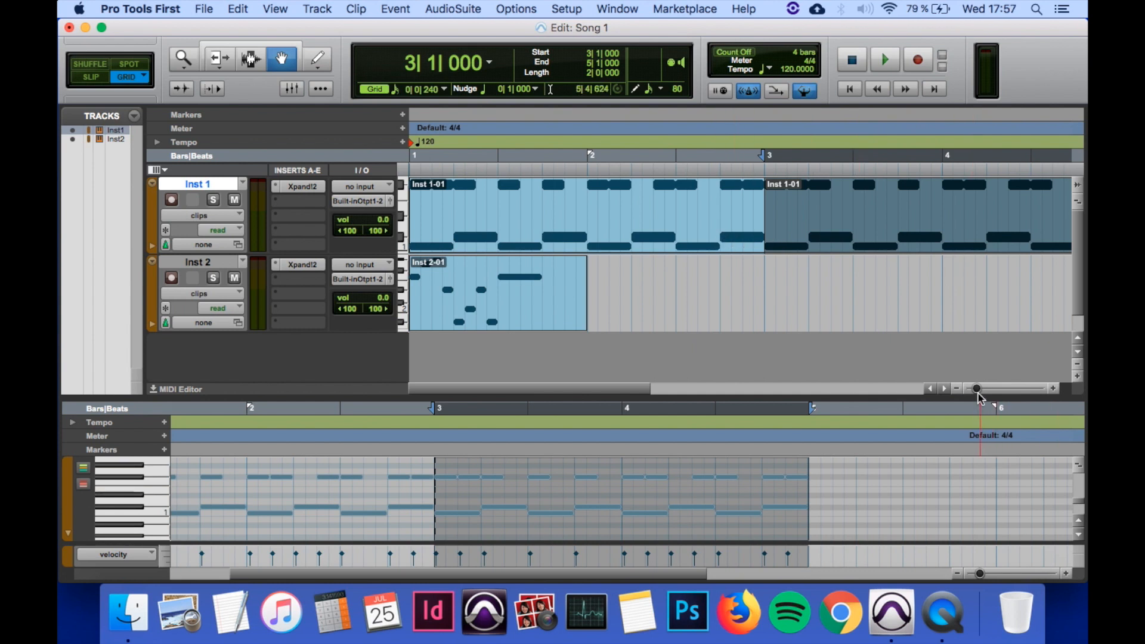
Step: Add two more copies of the drum clip on Inst 1, starting at bars 5 and 7
left_click_drag(976, 388, 976, 389)
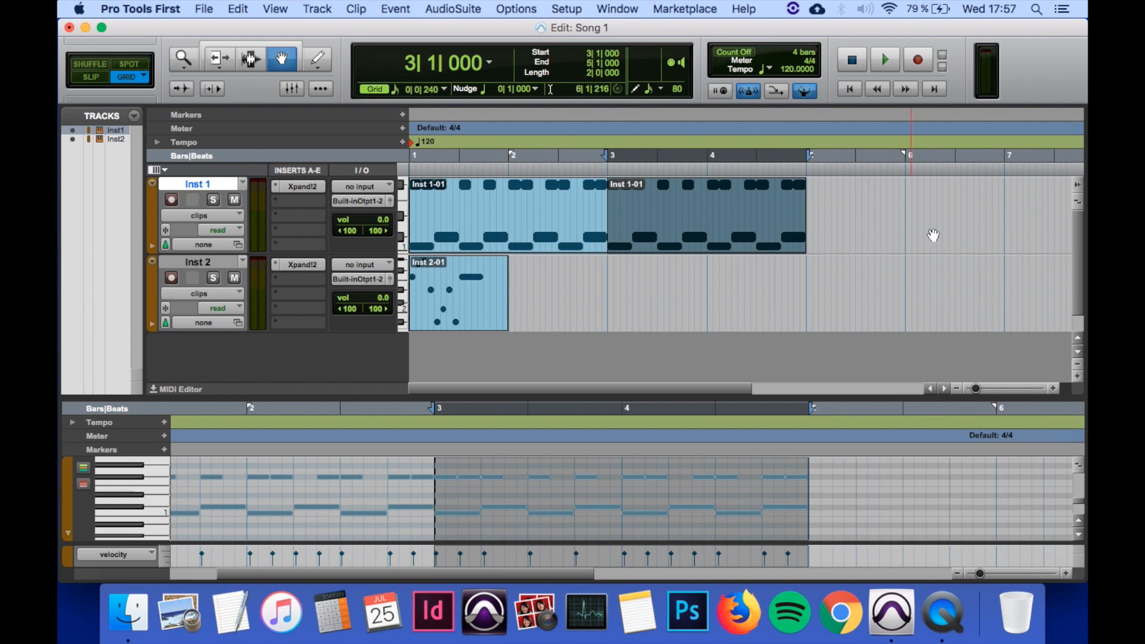
left_click(745, 230)
key("Tab")
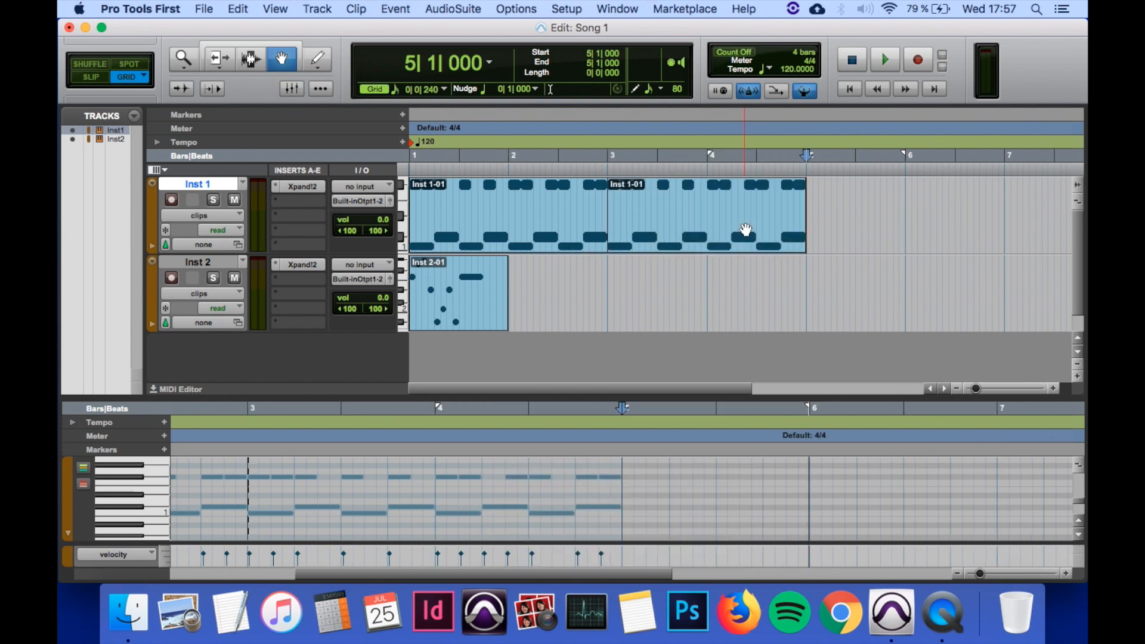
key("super+v")
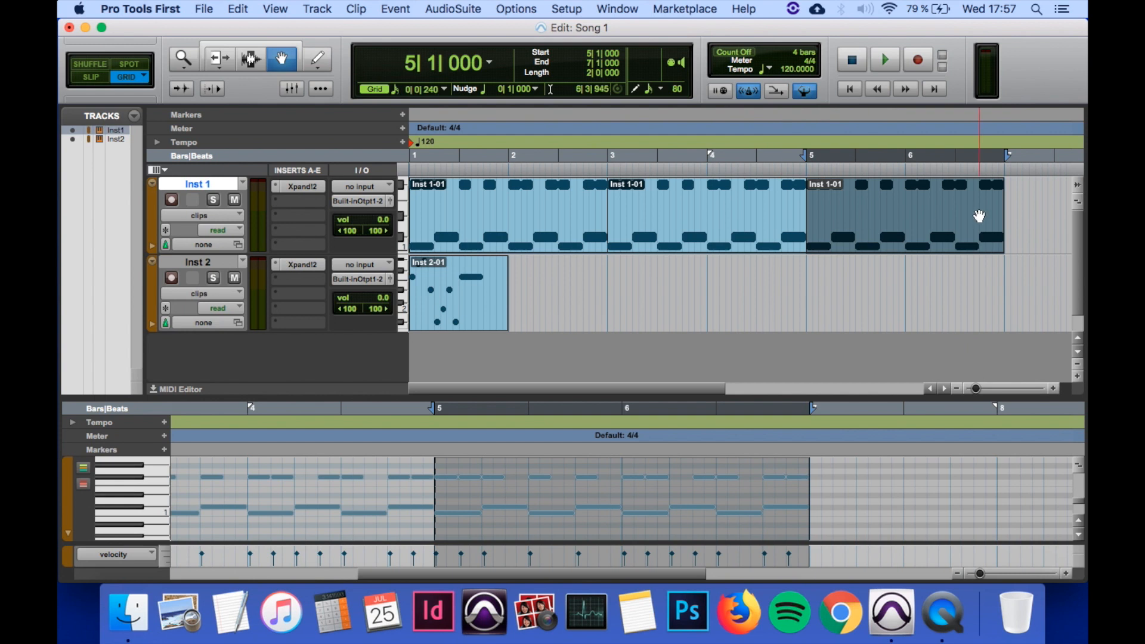
key("Tab")
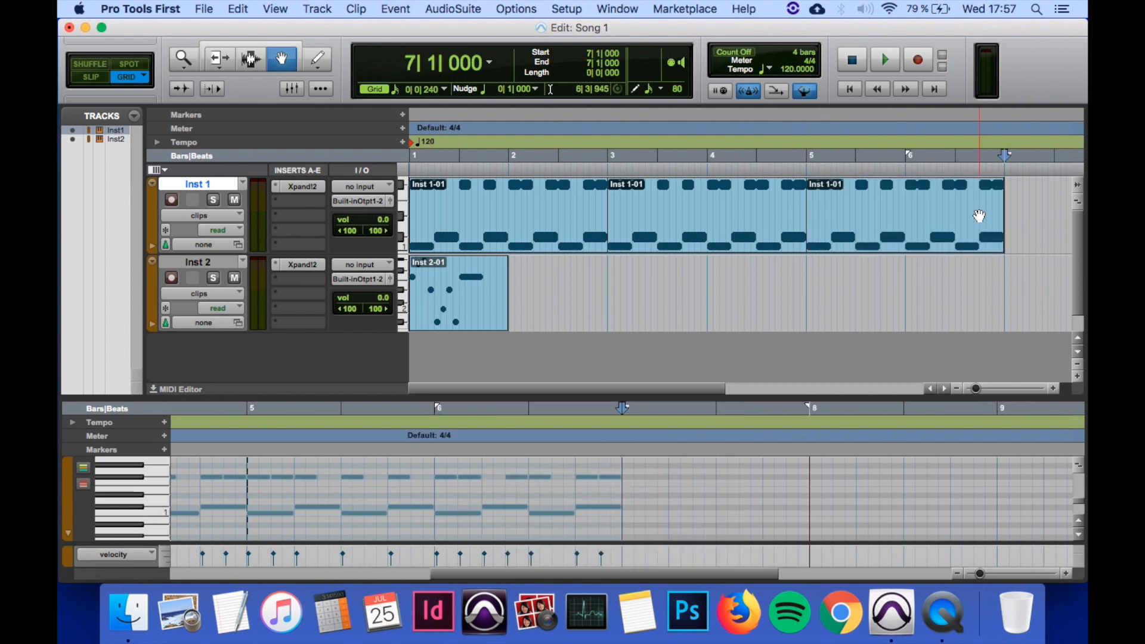
key("super+v")
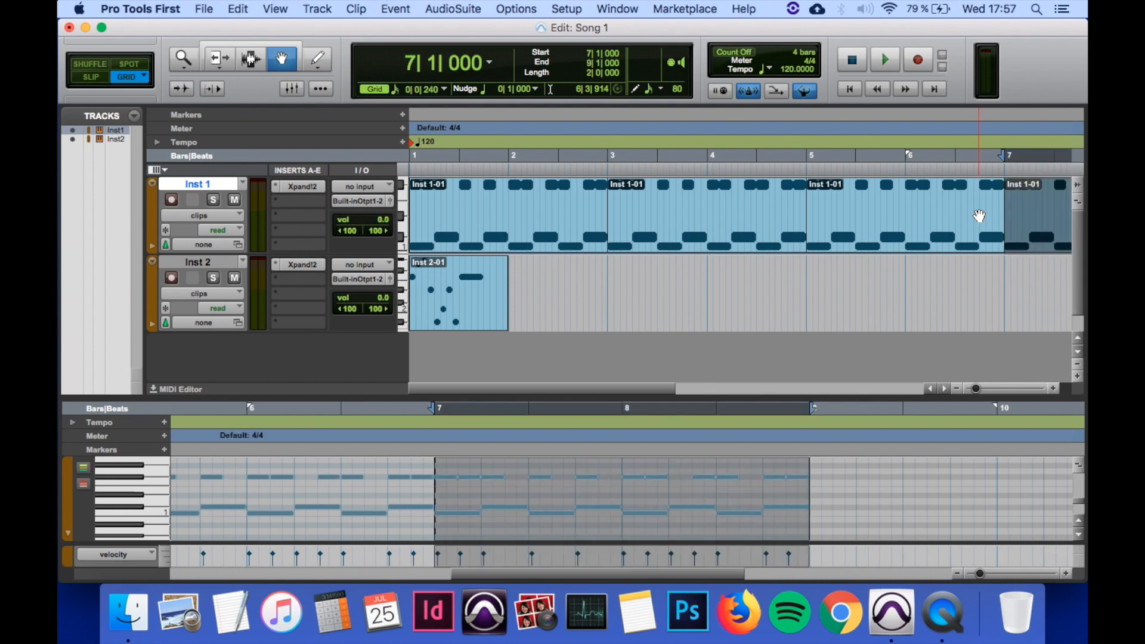
Step: Copy the one-bar Inst 2 clip back to back so that it fills bars 2 to 8
left_click(956, 388)
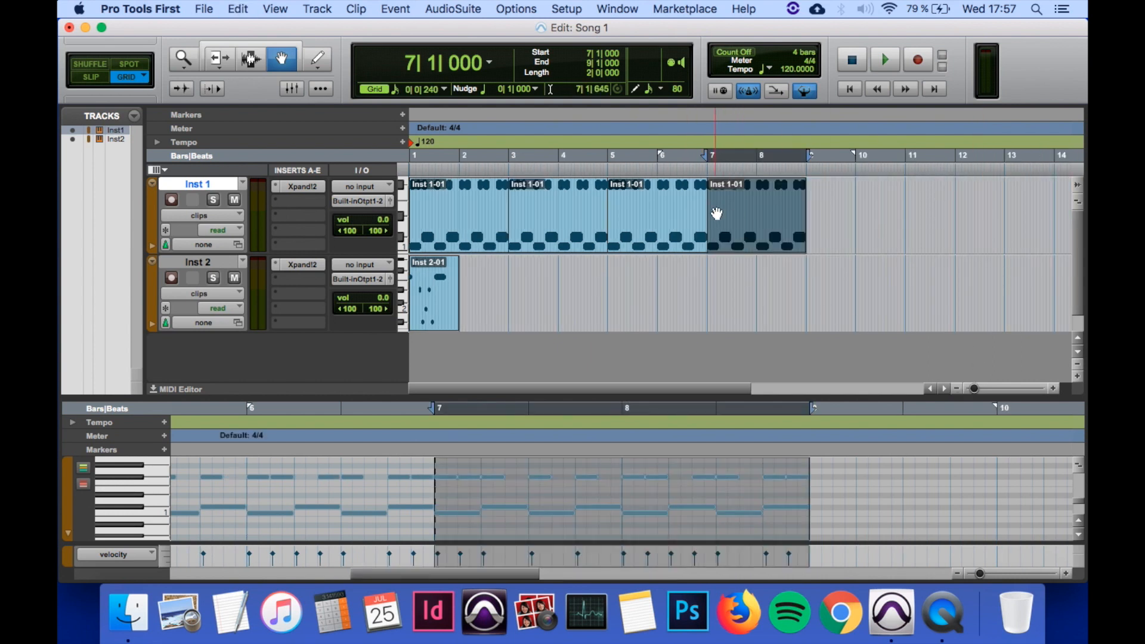
left_click(440, 307)
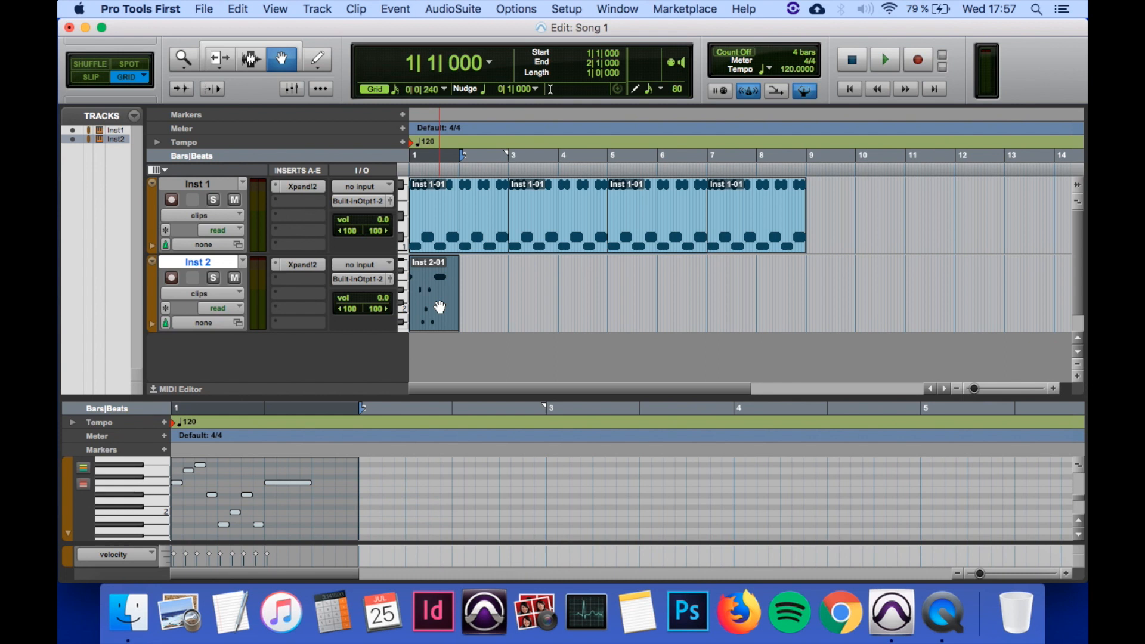
key("Tab")
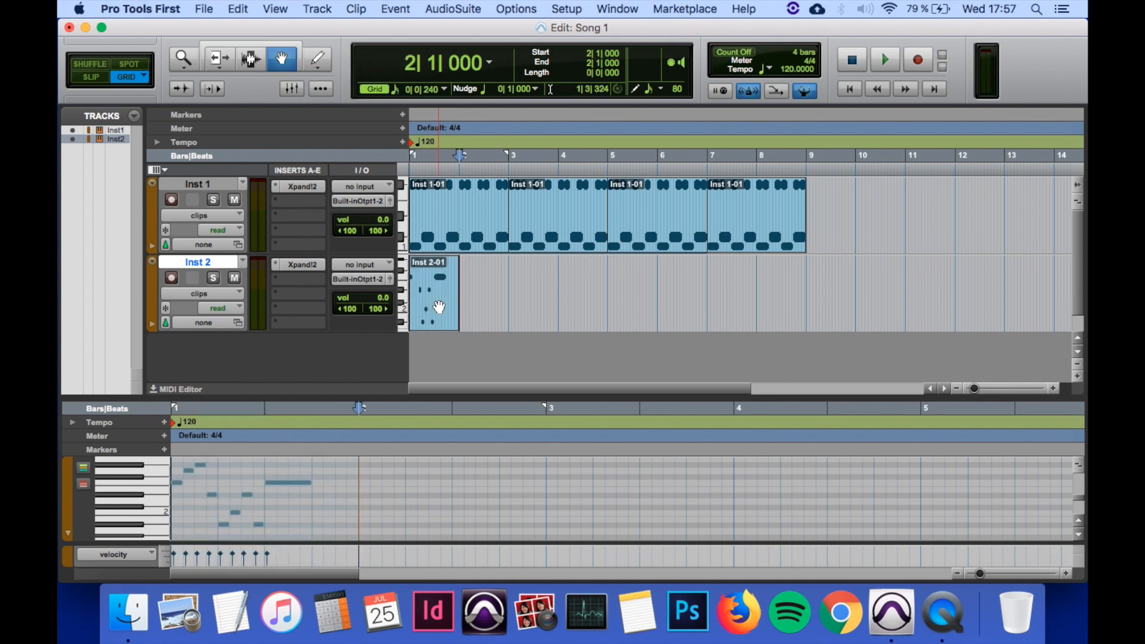
key("super+v")
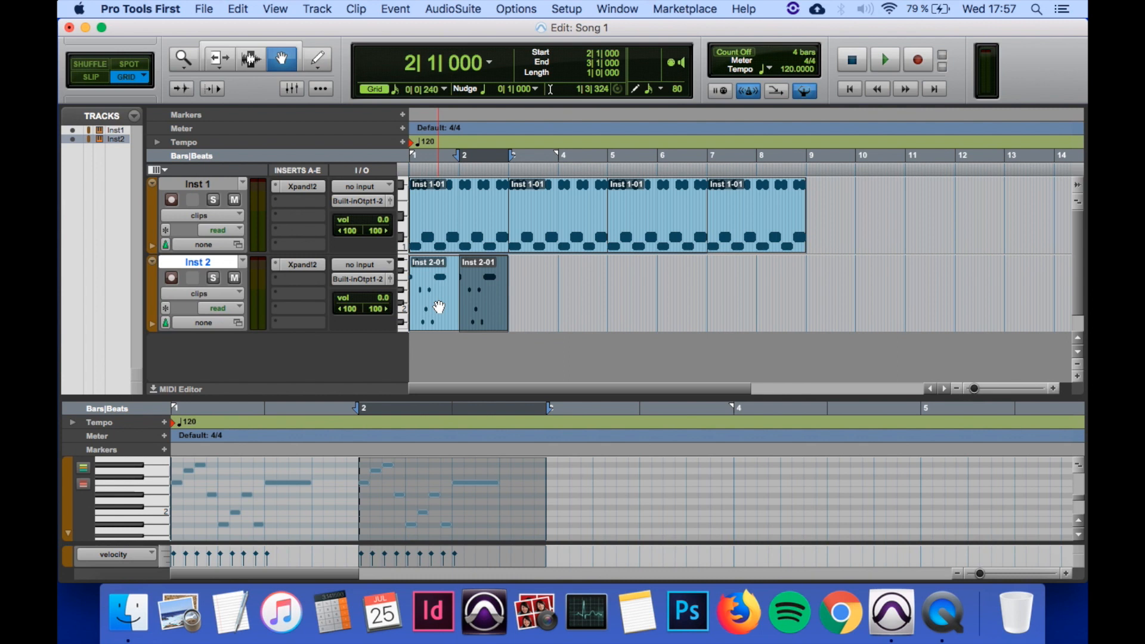
key("Tab")
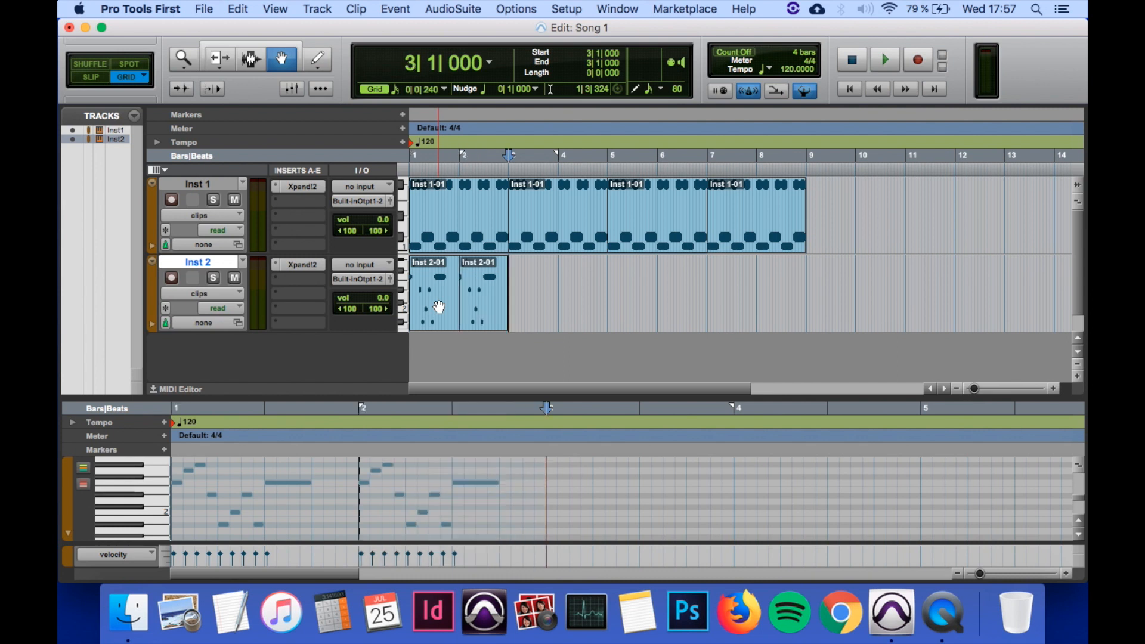
key("super+v")
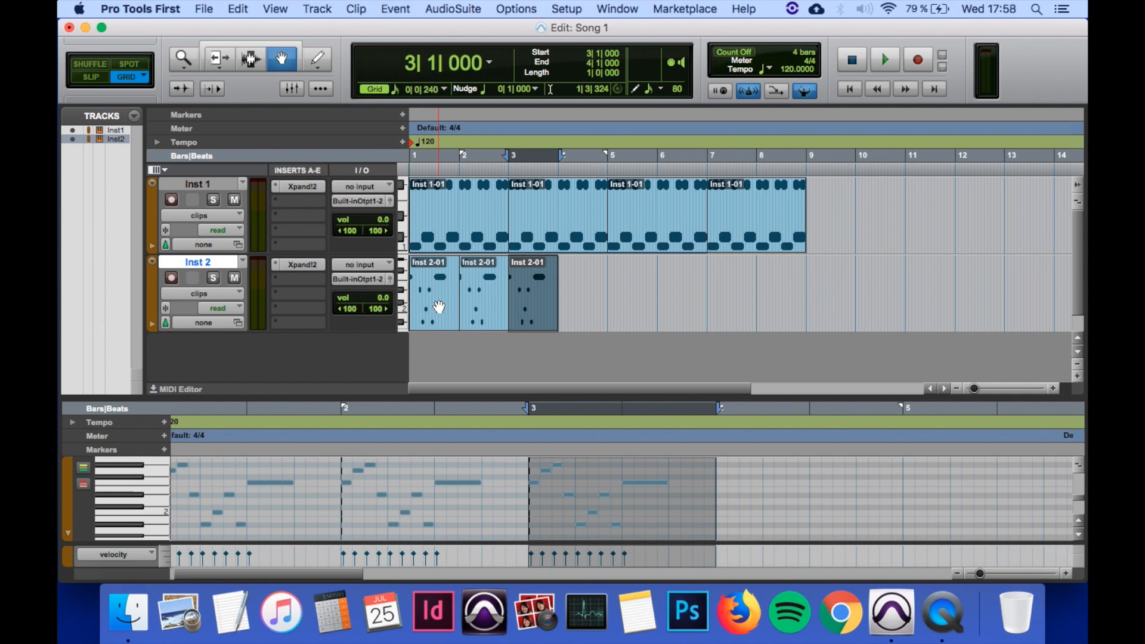
key("super+d")
key("super+d")
key("super+d")
key("super+d")
key("super+d")
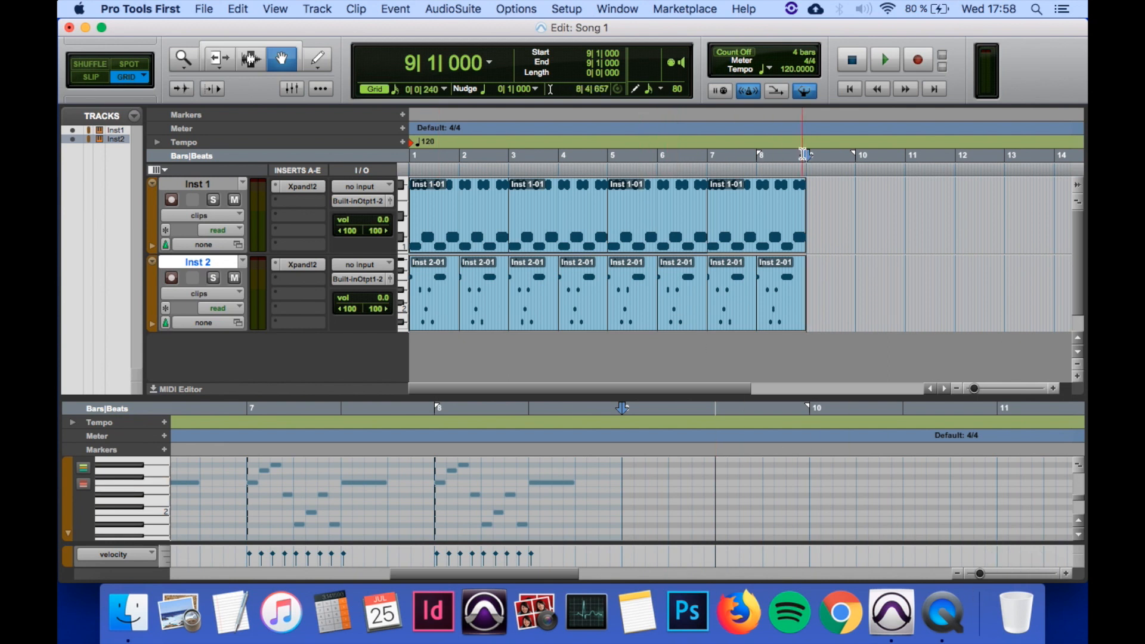
Step: Play both tracks together from the beginning of bar 1 to check the arrangement, and stop playback
left_click(414, 160)
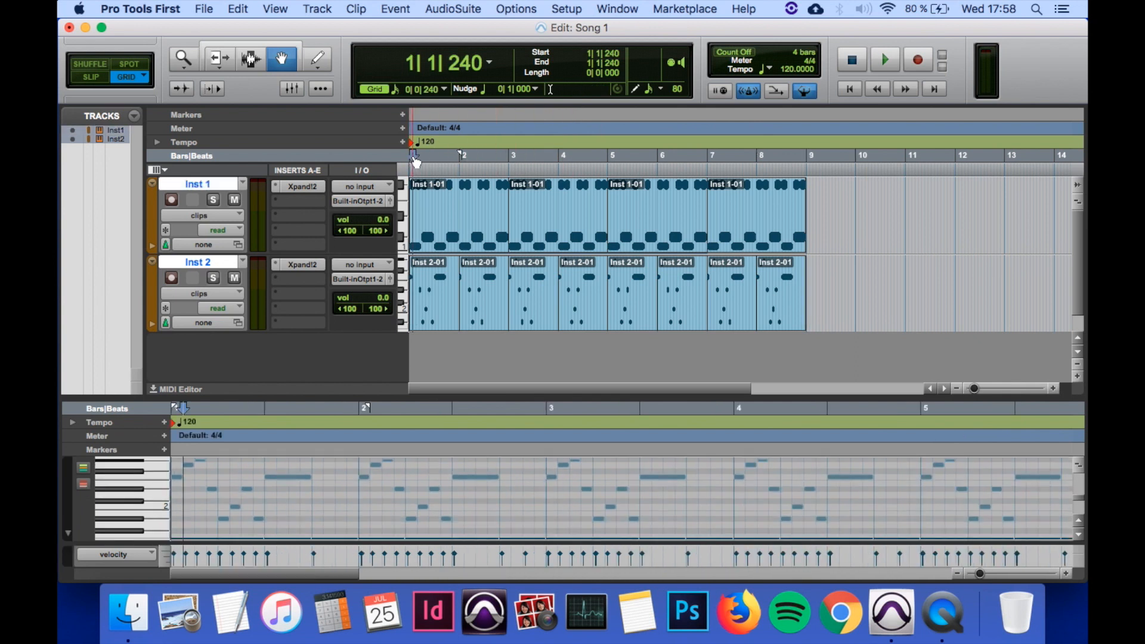
key("space")
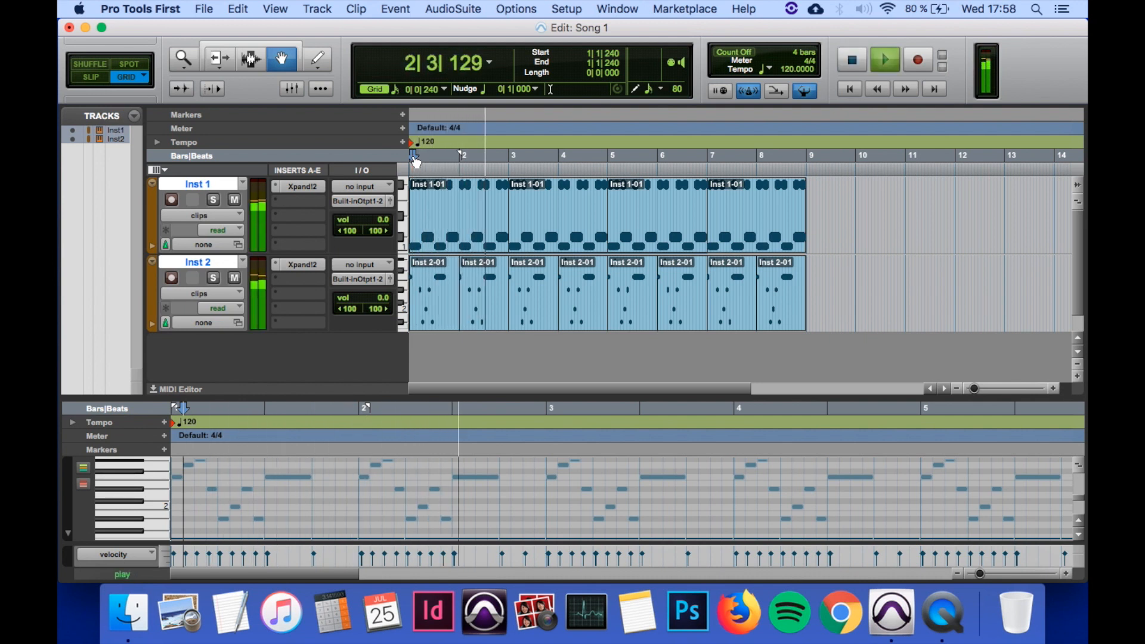
key("space")
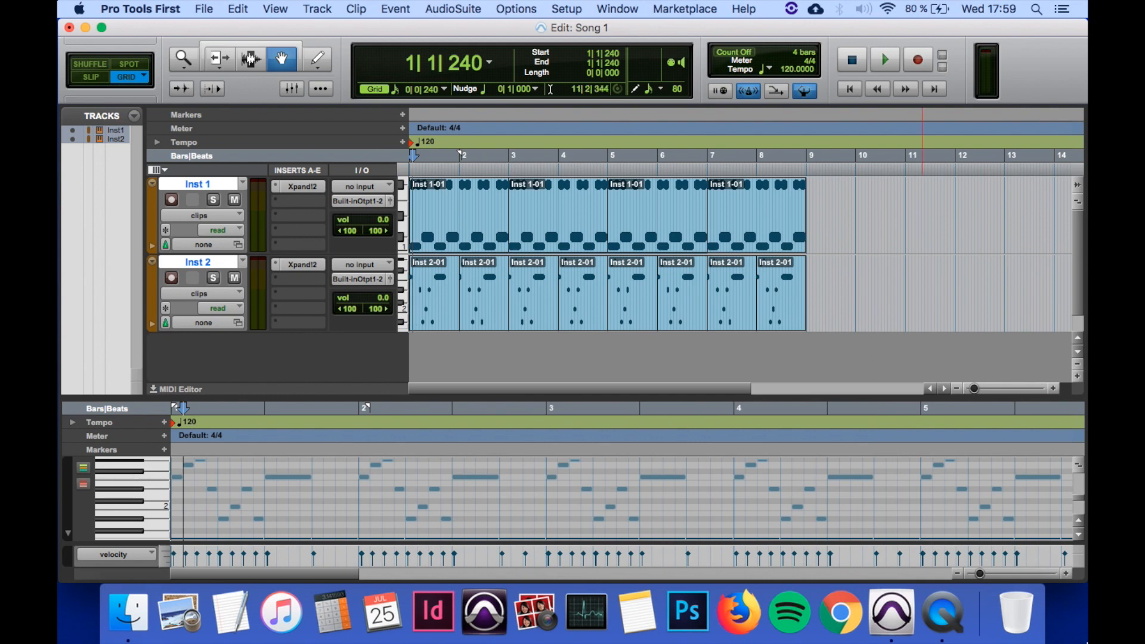
Step: Select the Inst 2 clip at bar 4 and enlarge the MIDI editor to show its notes
left_click(584, 315)
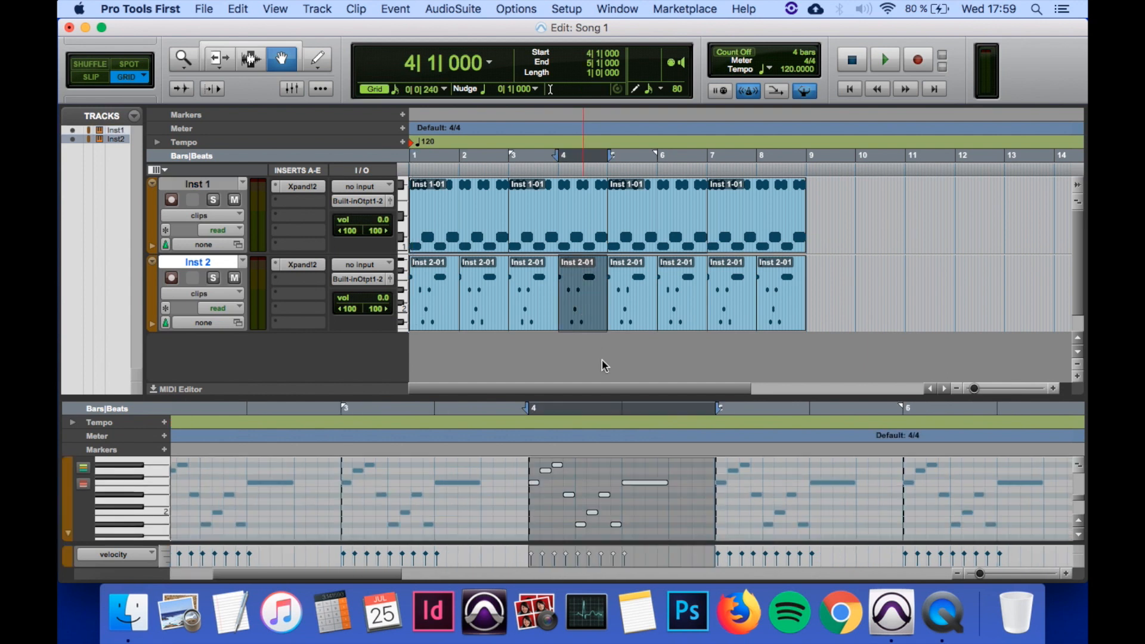
left_click_drag(610, 394, 610, 315)
left_click(678, 502)
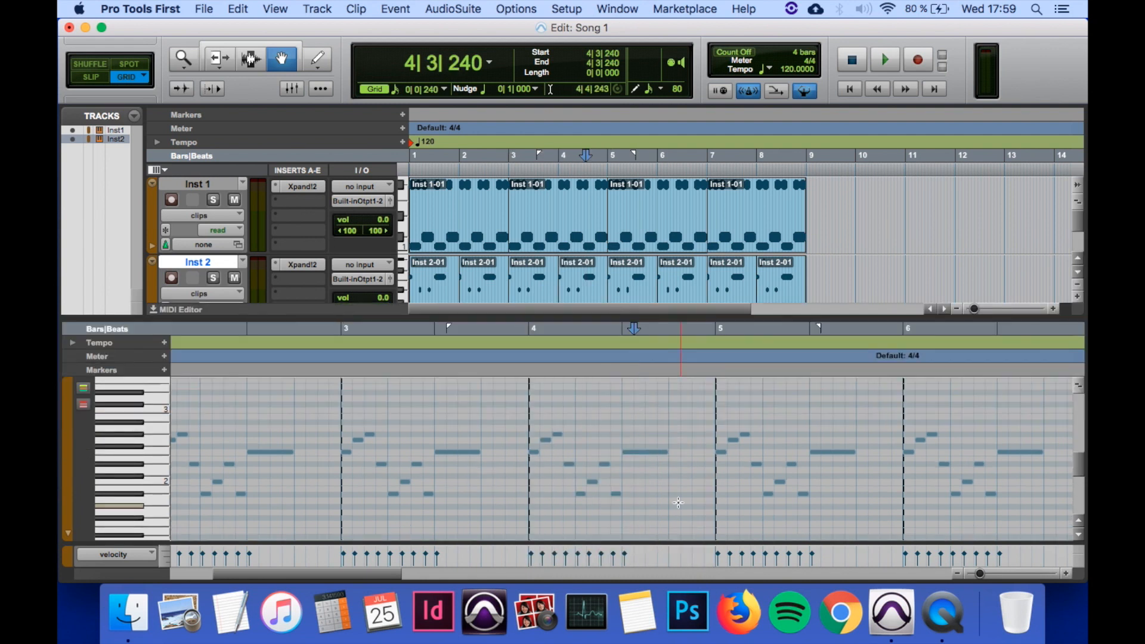
Step: Select the one-beat F2 note in bar 4, and delete and redraw the 1/16 Eb2 note at 4|2|480
left_click(647, 453)
left_click_drag(648, 458, 648, 460)
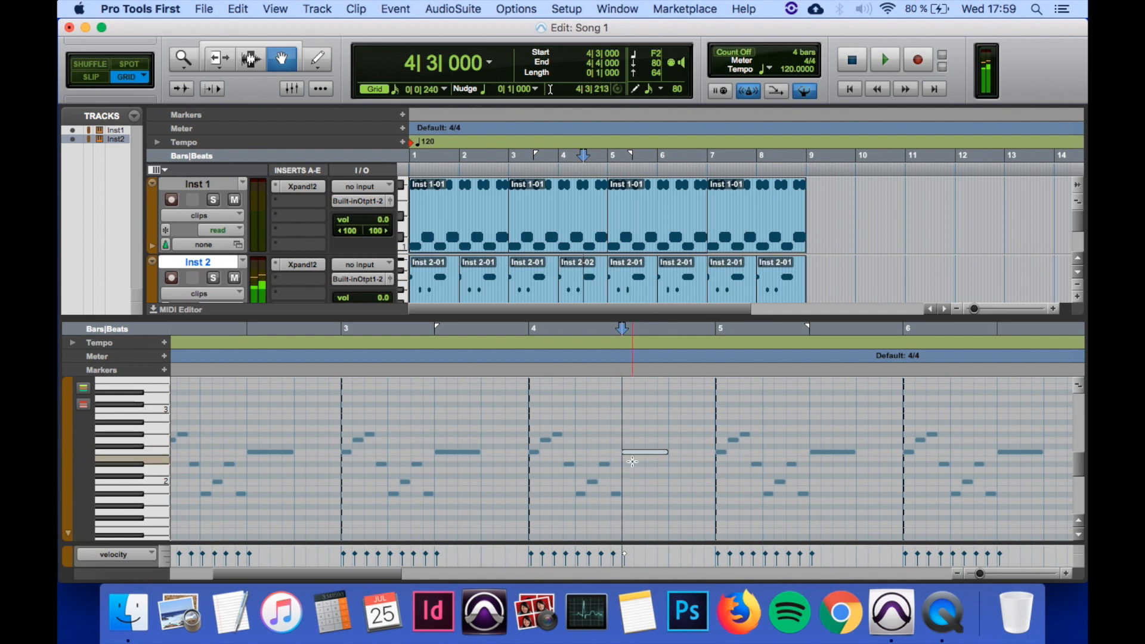
double_click(602, 465)
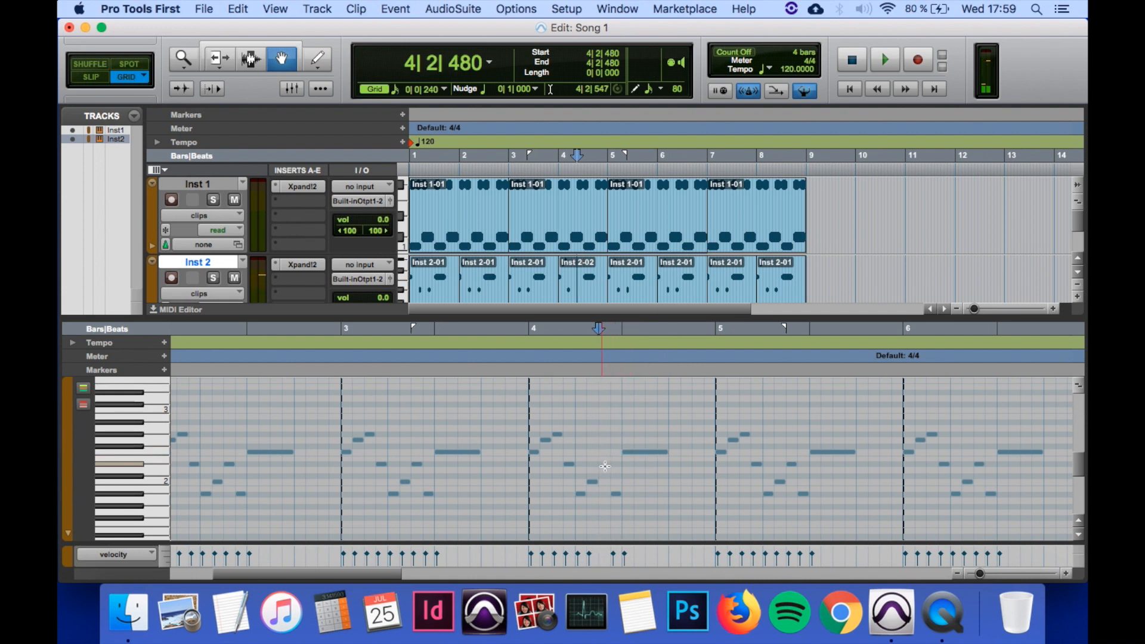
double_click(605, 465)
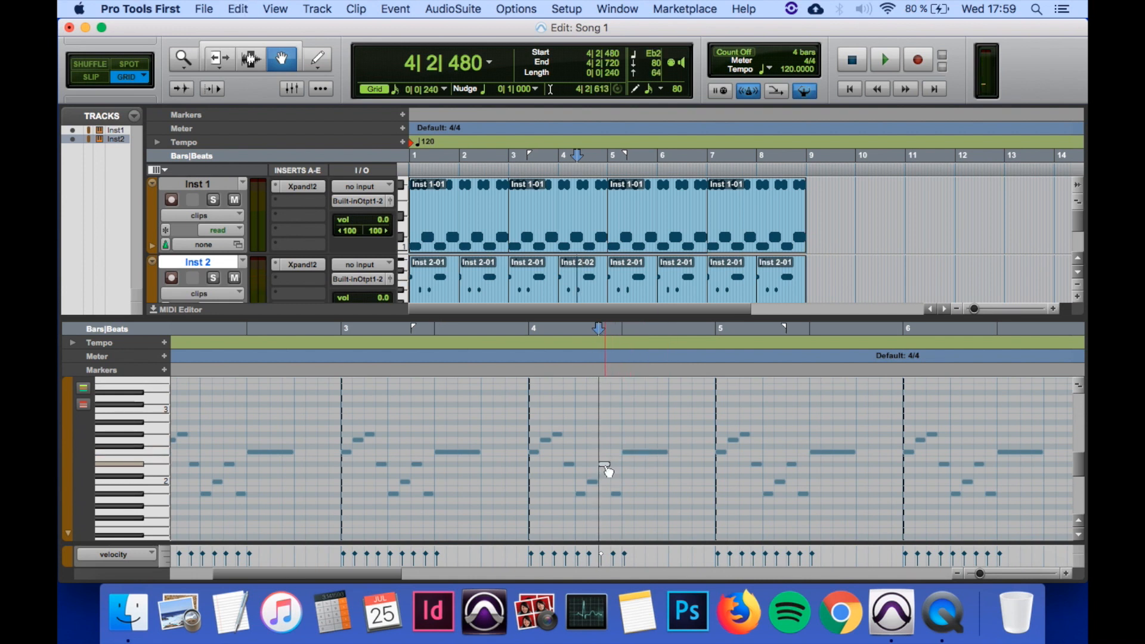